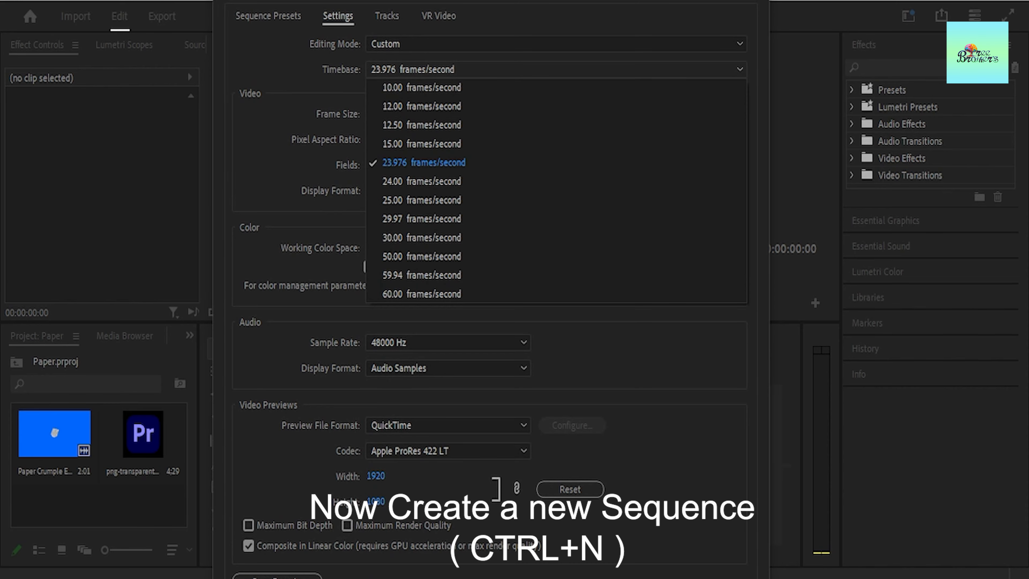
# - Create a new sequence with its timebase set to 60.00 frames/second
pyautogui.click(555, 293)
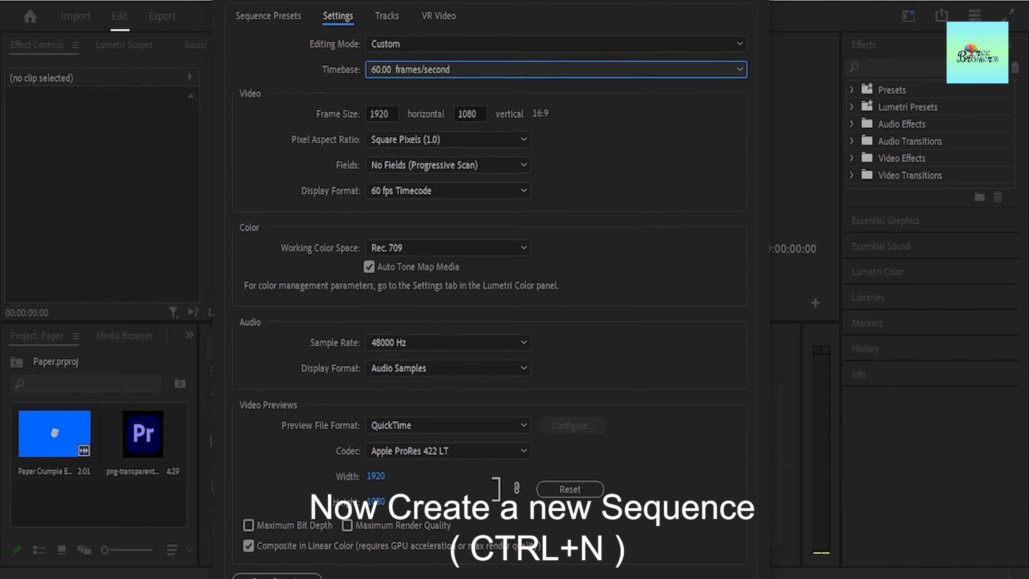
pyautogui.press('Return')
pyautogui.scroll(1, 99, 464)
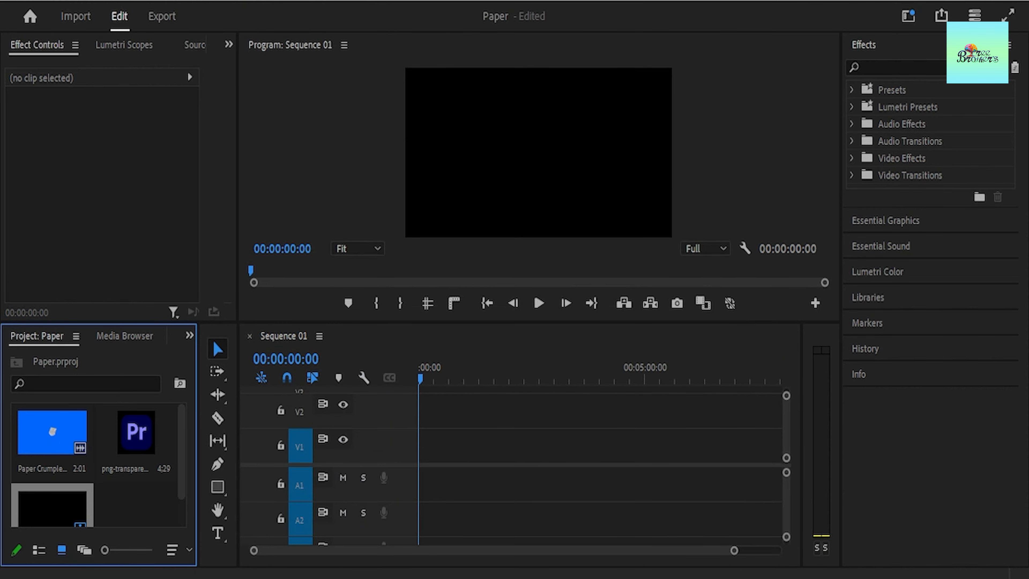
# - Place the Paper Crumple Effect Green Screen clip at the start of track V1, keeping the existing sequence settings
pyautogui.doubleClick(50, 435)
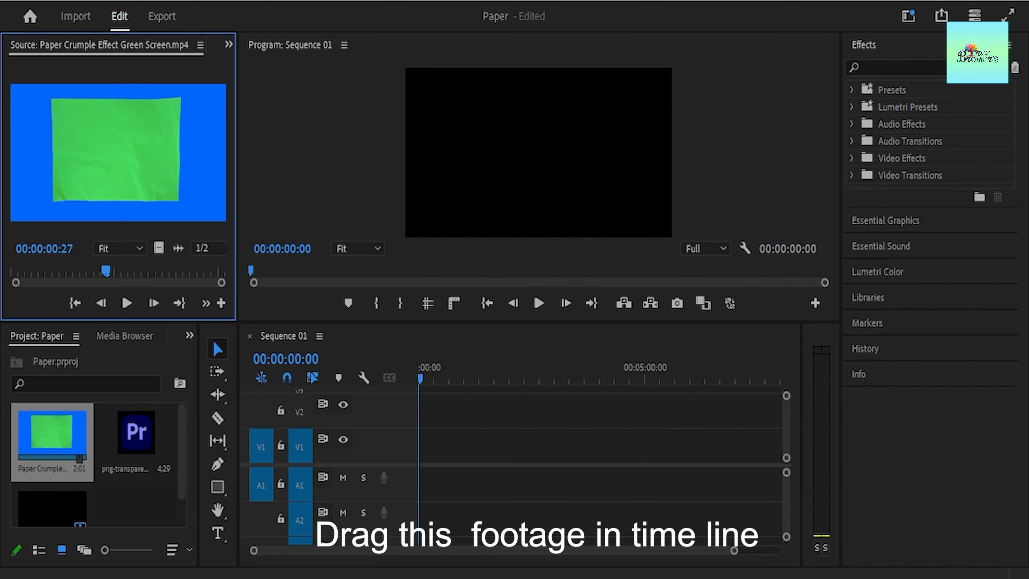
pyautogui.moveTo(52, 431); pyautogui.dragTo(419, 446)
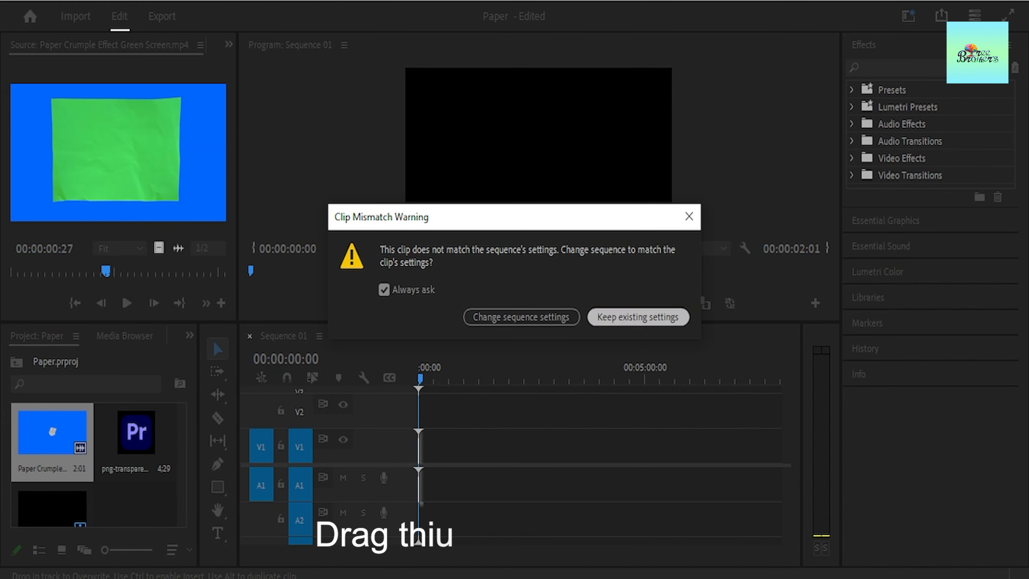
pyautogui.click(634, 317)
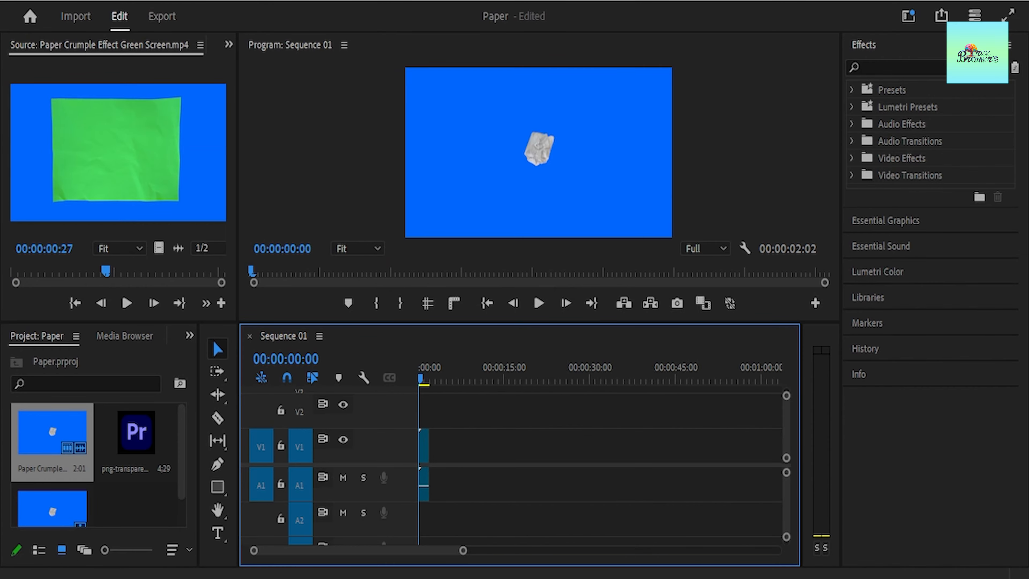
# - Find the Ultra Key effect and apply it to the paper crumple clip on V1
pyautogui.click(876, 81)
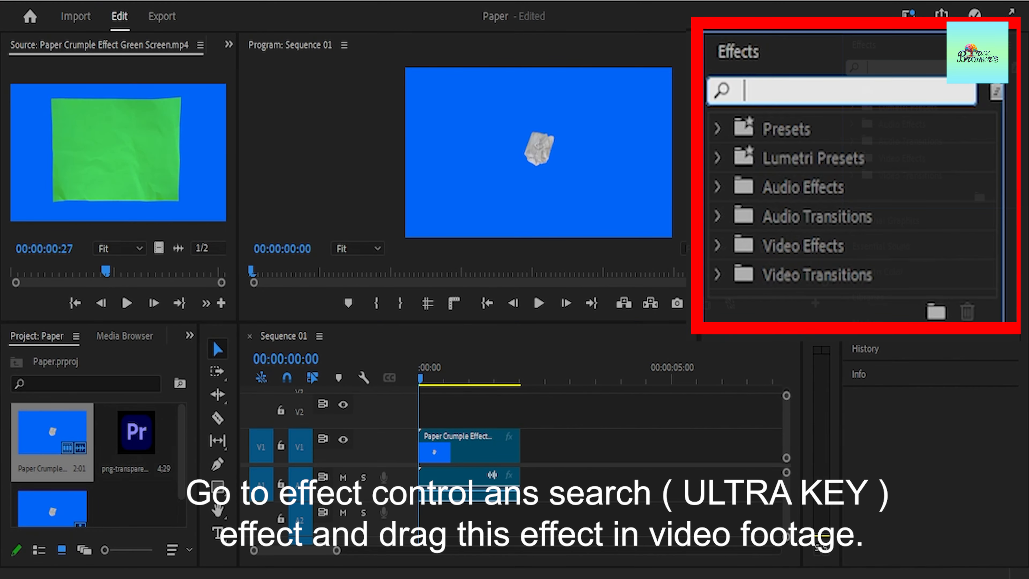
pyautogui.write('ultr')
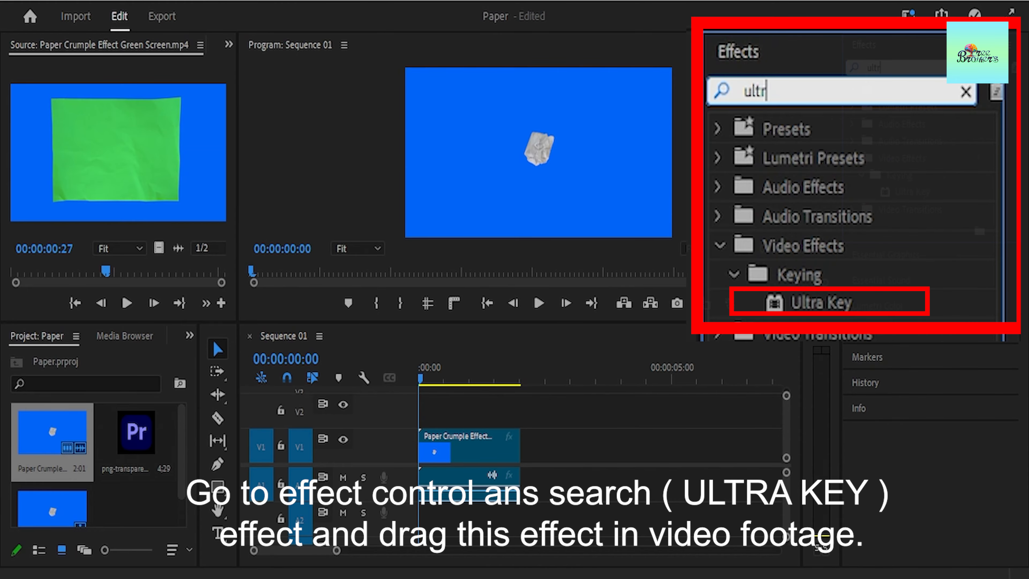
pyautogui.moveTo(912, 191); pyautogui.dragTo(487, 450)
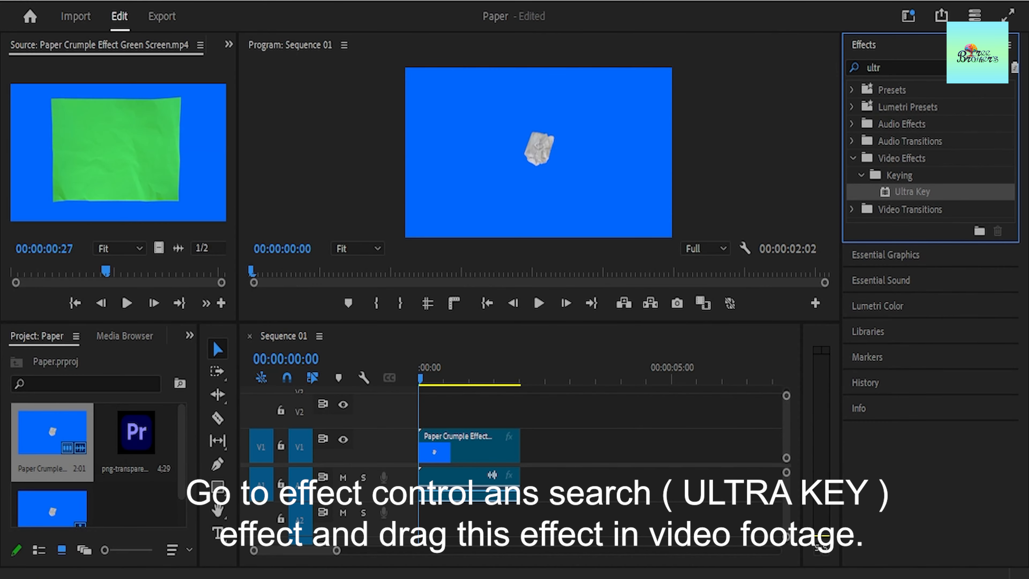
pyautogui.moveTo(468, 445); pyautogui.dragTo(468, 447)
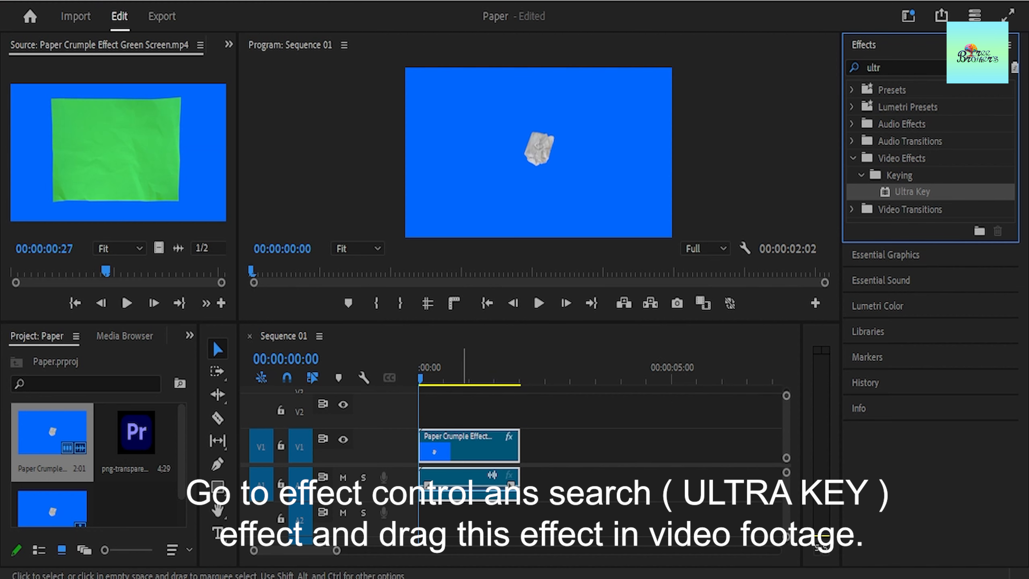
# - Key out the paper clip's blue background by sampling it as the Ultra Key colour, and check the result at 00:00:00:30
pyautogui.click(228, 43)
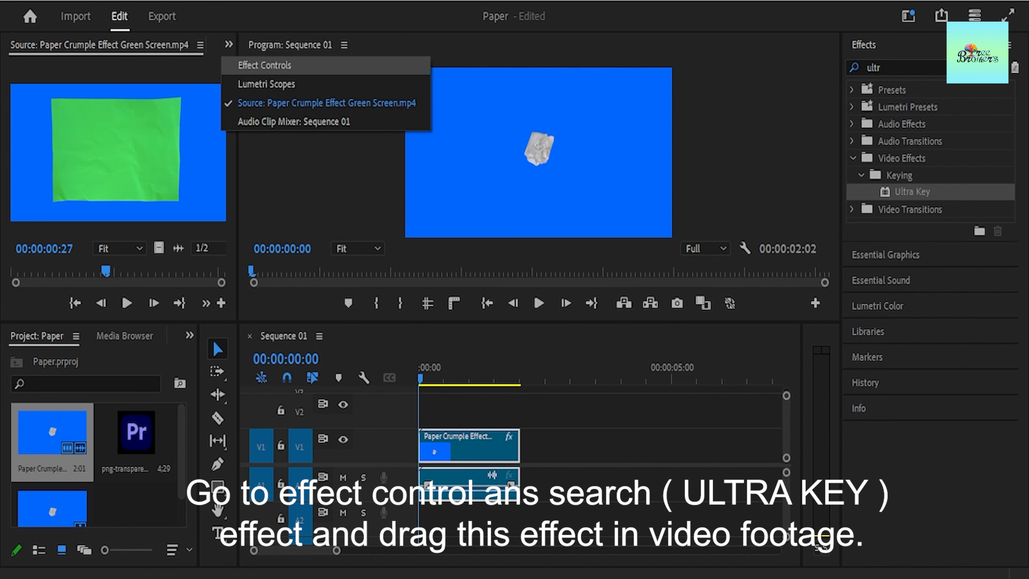
pyautogui.click(259, 71)
pyautogui.click(459, 447)
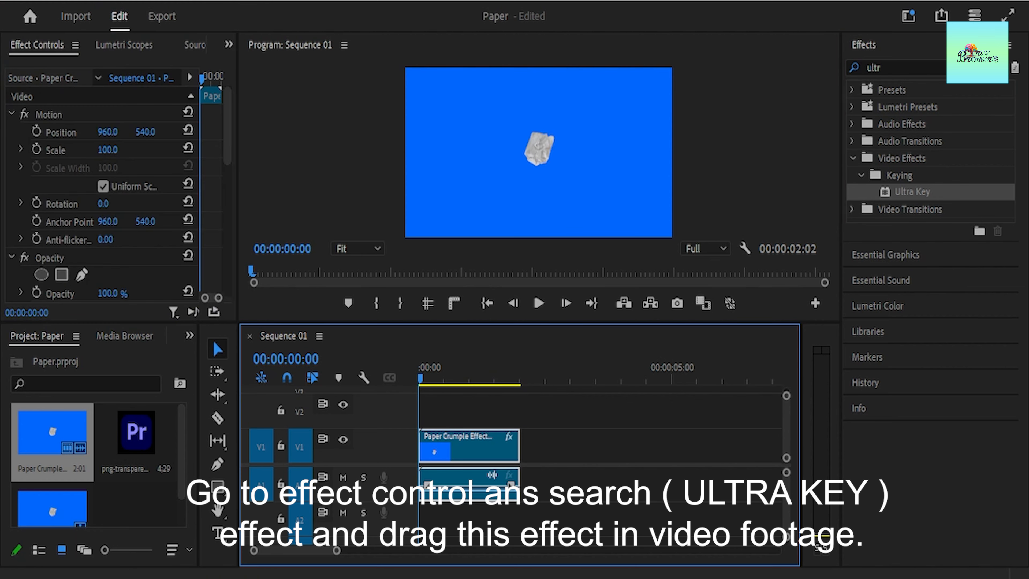
pyautogui.scroll(-5, 118, 194)
pyautogui.scroll(-2, 118, 194)
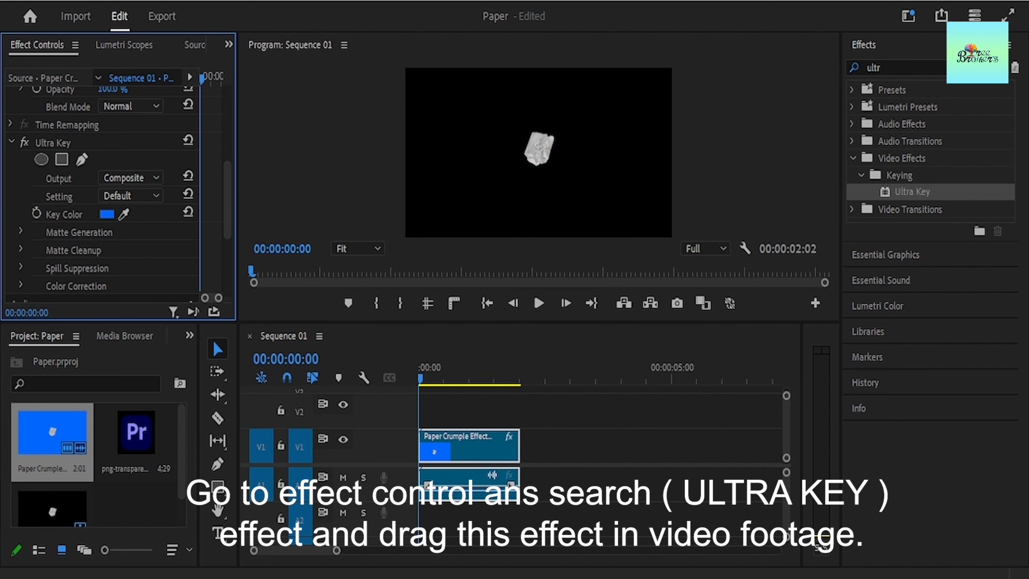
pyautogui.click(470, 447)
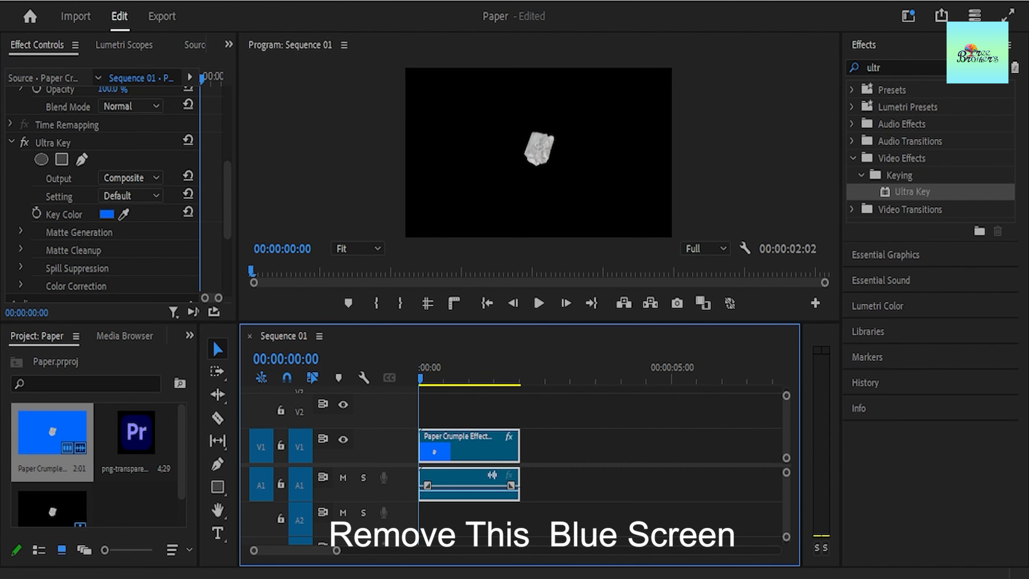
pyautogui.moveTo(420, 378); pyautogui.dragTo(443, 379)
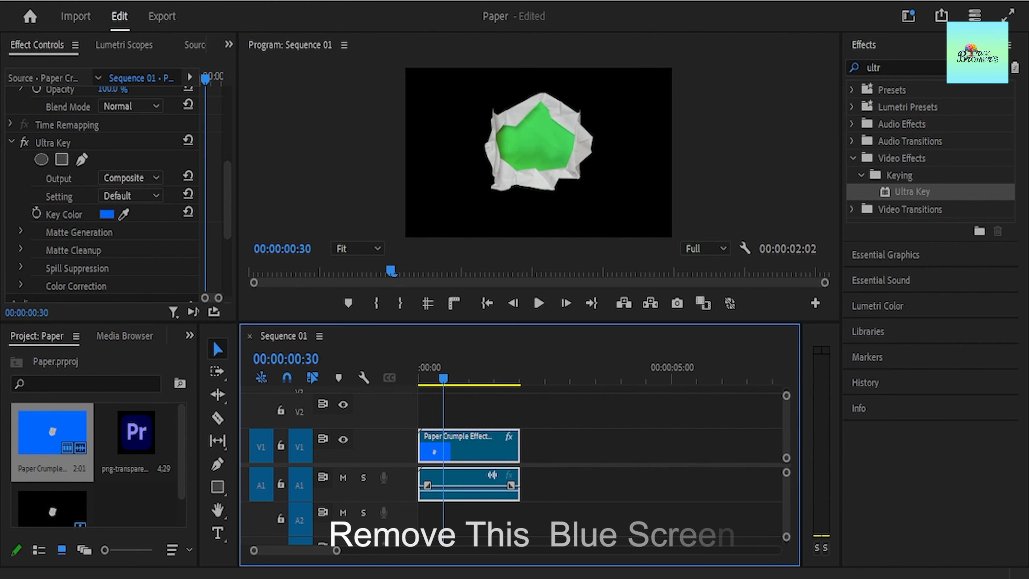
# - Place the Premiere Pro logo image at the start of track V2 and set its scale to 243
pyautogui.click(137, 438)
pyautogui.moveTo(136, 438); pyautogui.dragTo(471, 378)
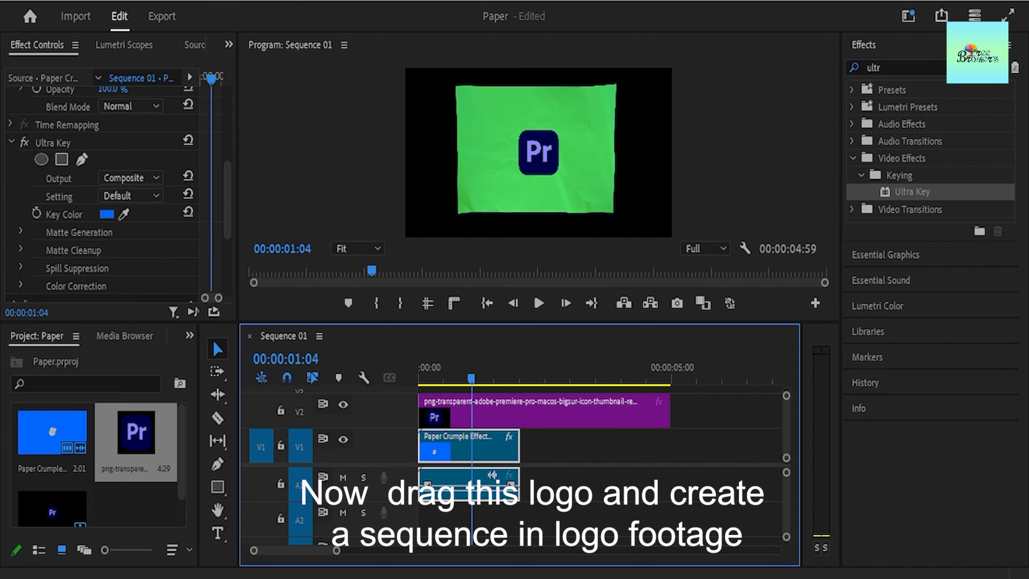
pyautogui.click(522, 416)
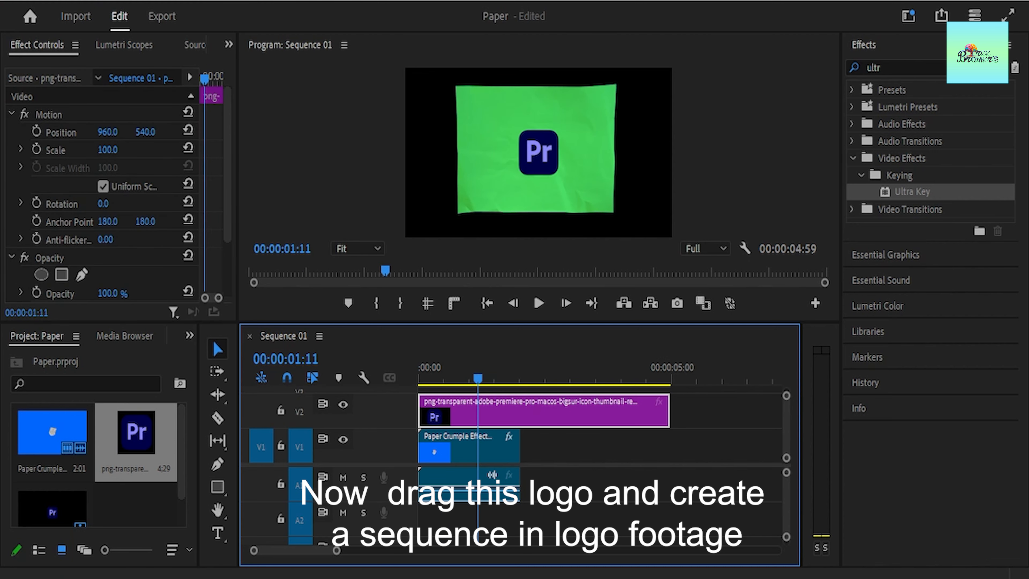
pyautogui.moveTo(108, 149); pyautogui.dragTo(154, 149)
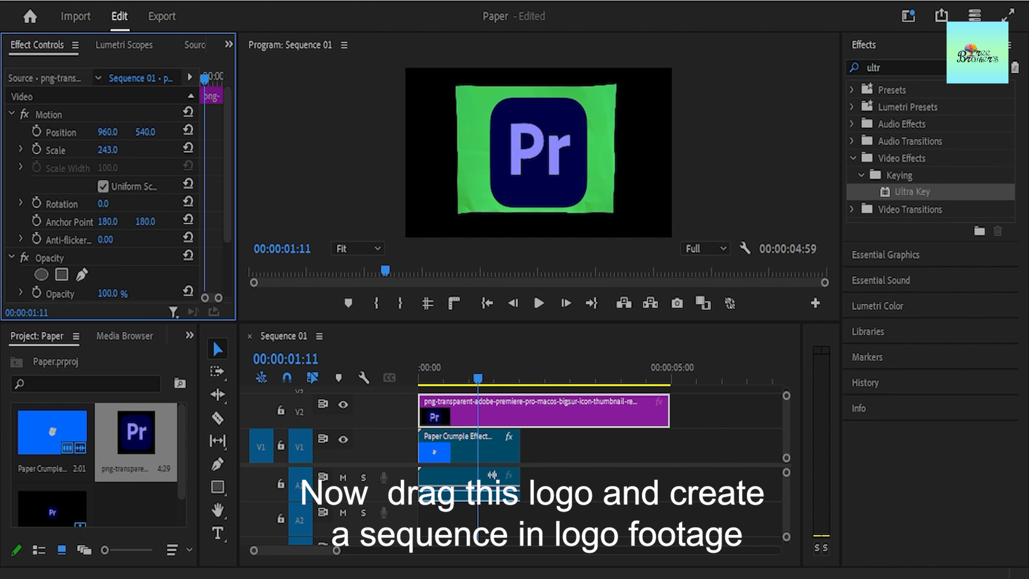
# - Nest the logo clip on V2 as a sequence named LOGO
pyautogui.rightClick(510, 411)
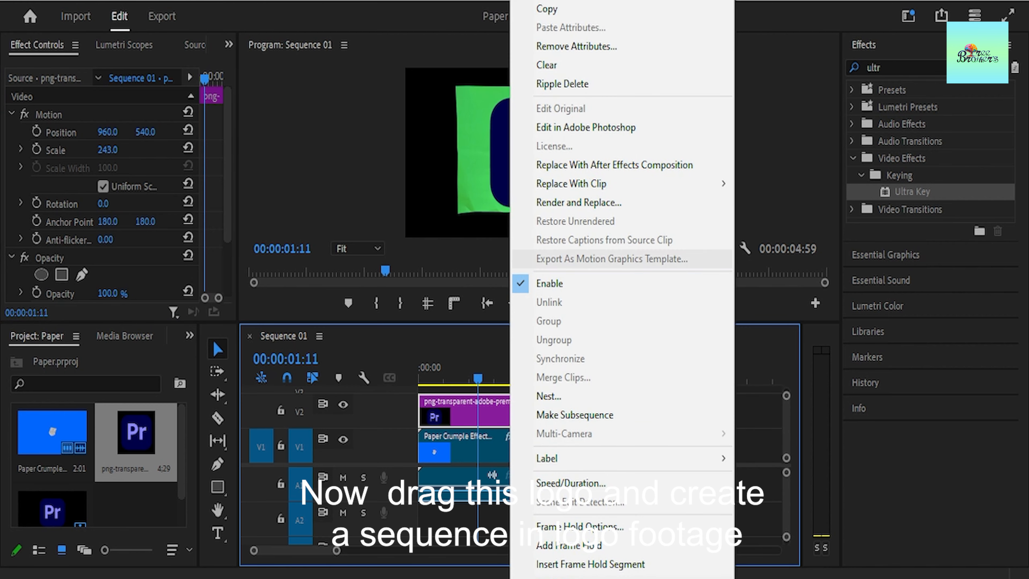
pyautogui.click(549, 397)
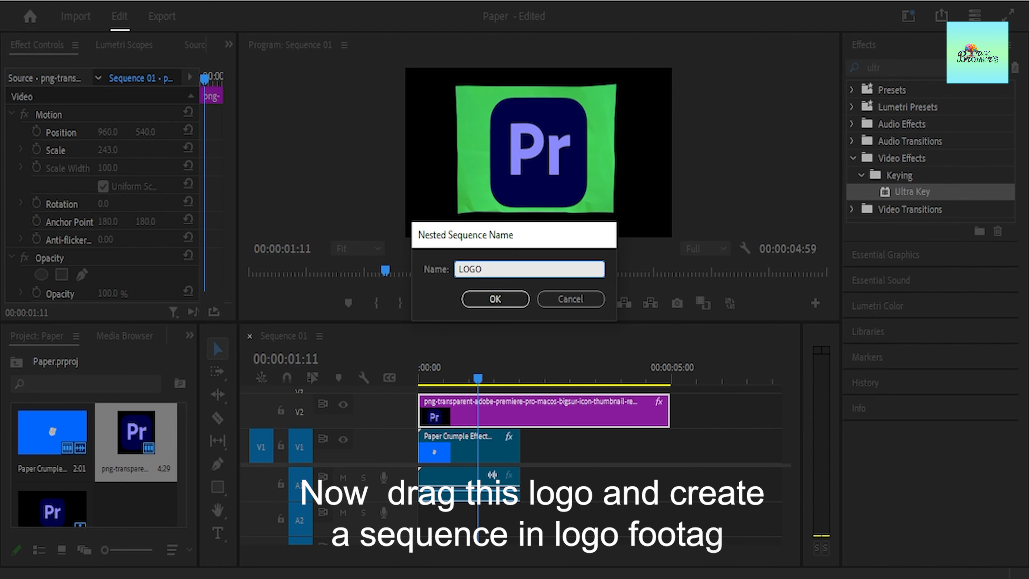
pyautogui.press('Return')
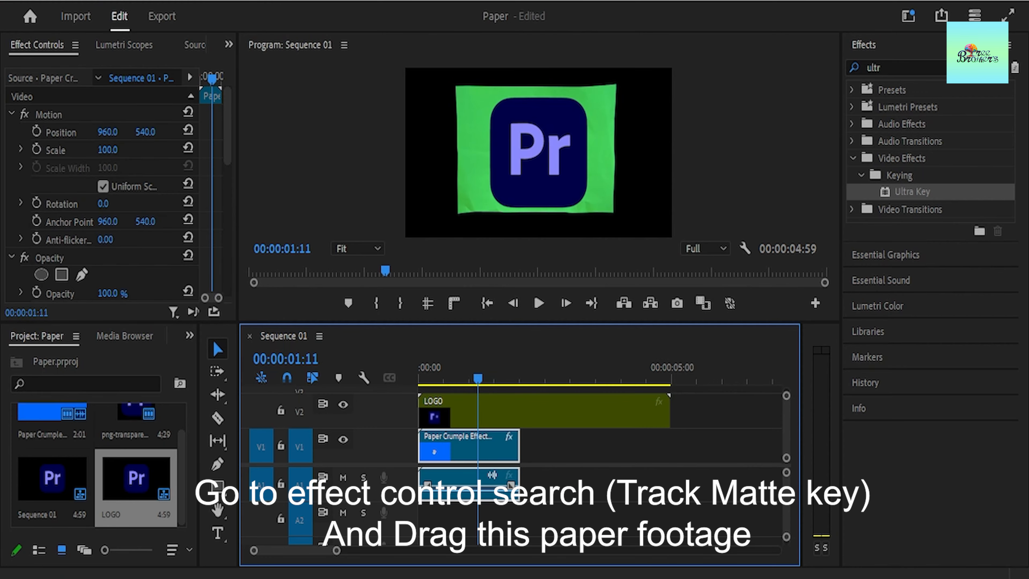
# - Find the Track Matte Key effect and apply it to the paper crumple clip on V1
pyautogui.click(1000, 68)
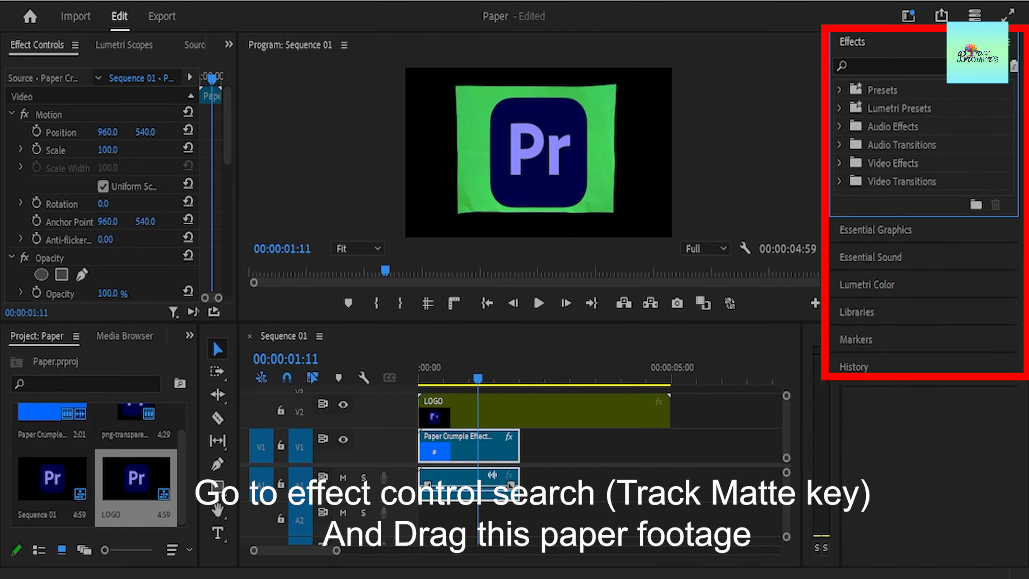
pyautogui.click(972, 68)
pyautogui.write('trac')
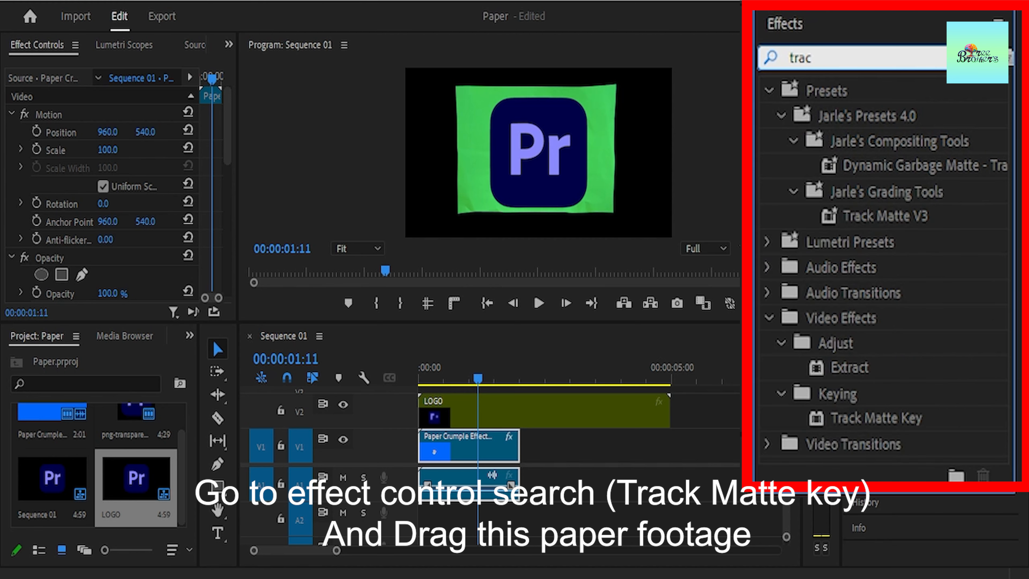
pyautogui.moveTo(876, 418); pyautogui.dragTo(458, 446)
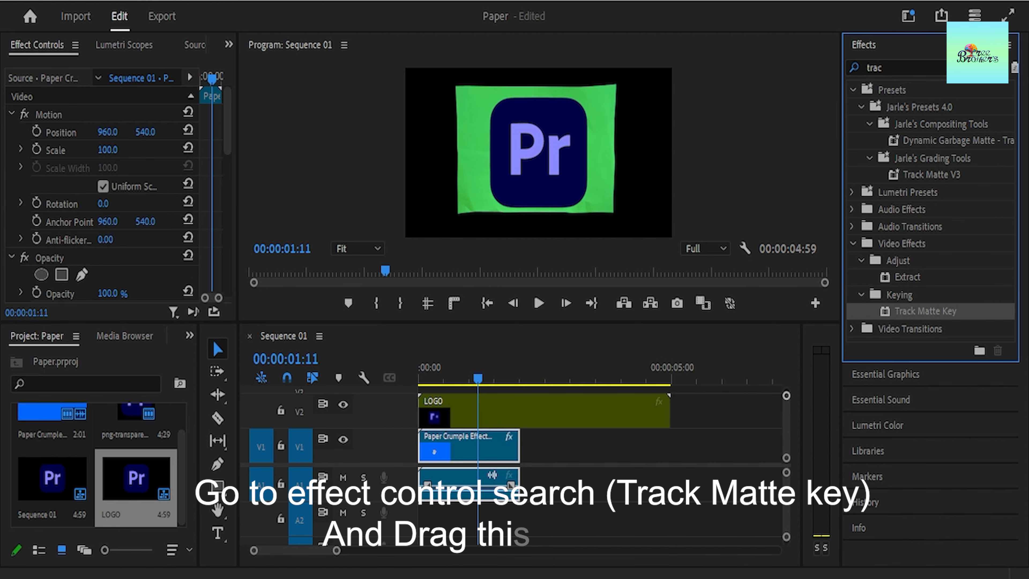
# - Duplicate the LOGO nested clip from V2 onto track V3, aligned to the same start
pyautogui.moveTo(786, 395); pyautogui.dragTo(786, 390)
pyautogui.click(515, 441)
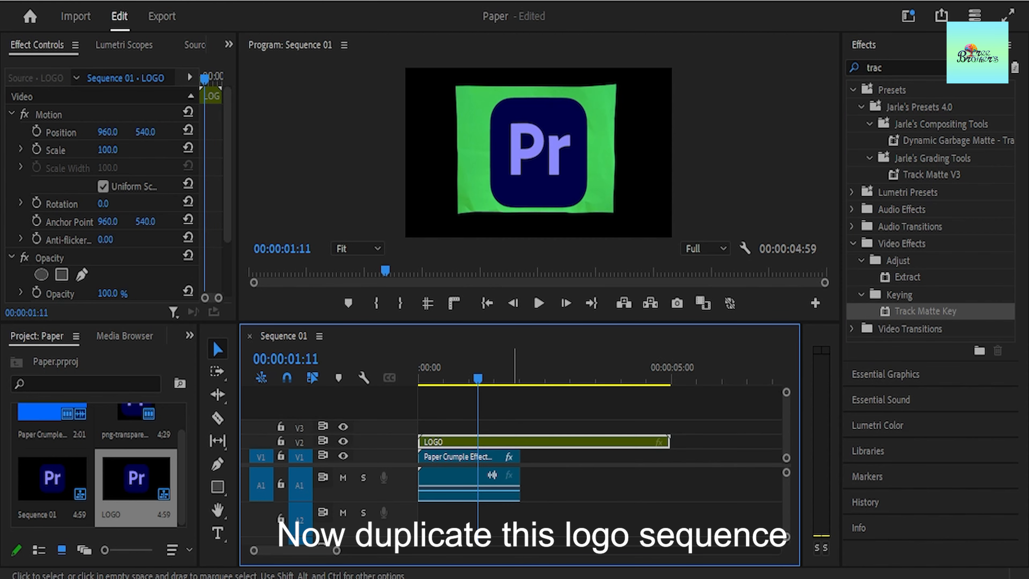
pyautogui.moveTo(514, 441); pyautogui.dragTo(495, 427)
pyautogui.moveTo(477, 377)
pyautogui.mouseDown()
pyautogui.moveTo(494, 378)
pyautogui.moveTo(465, 378)
pyautogui.mouseUp()
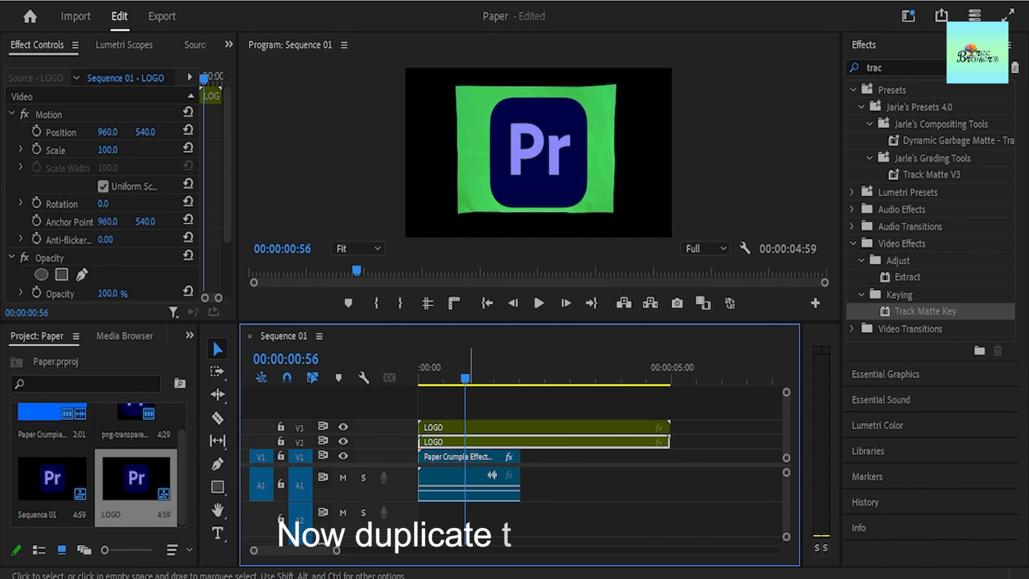
# - Set the paper clip's Track Matte Key matte to Video 2 and check the result at 00:00:00:24
pyautogui.click(467, 456)
pyautogui.scroll(-3, 113, 203)
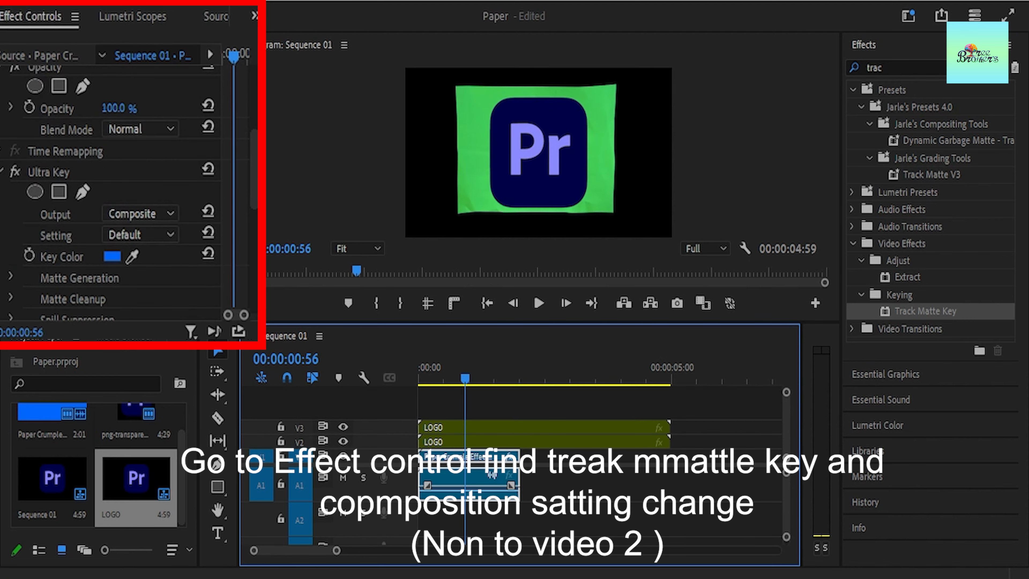
pyautogui.scroll(-3, 113, 203)
pyautogui.click(140, 202)
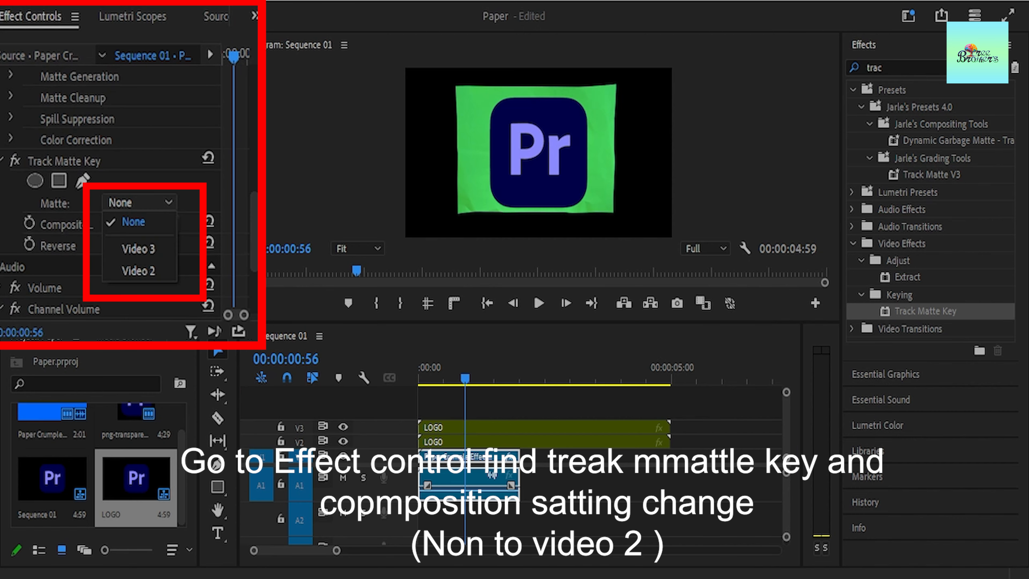
pyautogui.click(137, 268)
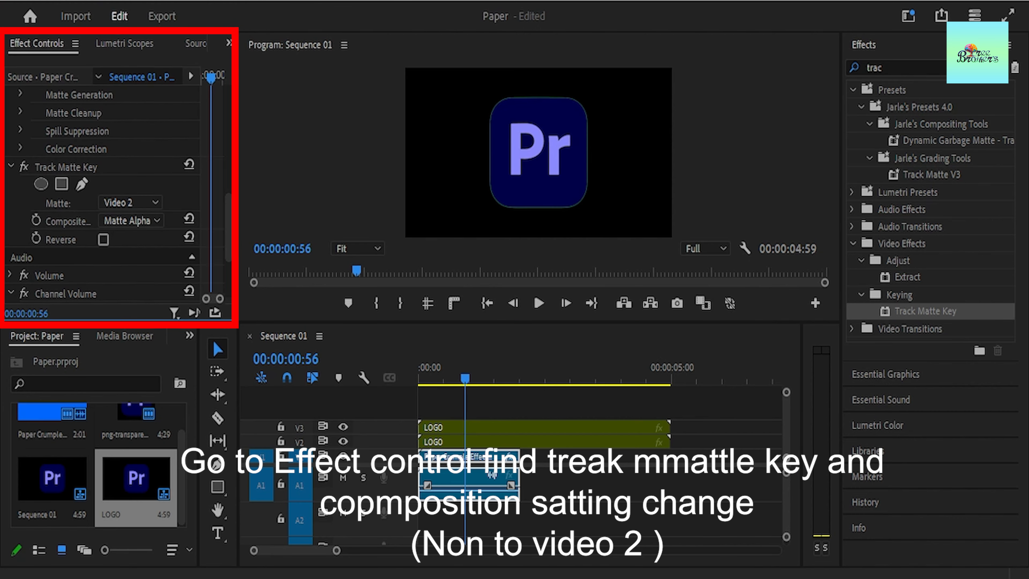
pyautogui.moveTo(465, 378)
pyautogui.mouseDown()
pyautogui.moveTo(486, 378)
pyautogui.moveTo(438, 378)
pyautogui.mouseUp()
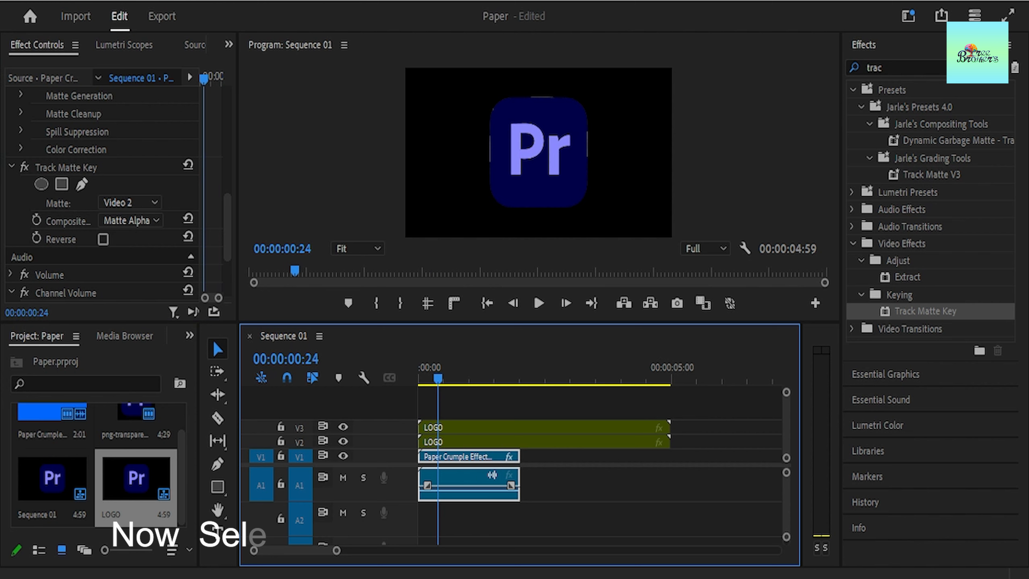
# - Nest the paper crumple clip and the V2 LOGO clip together as a sequence named Paper
pyautogui.click(465, 442)
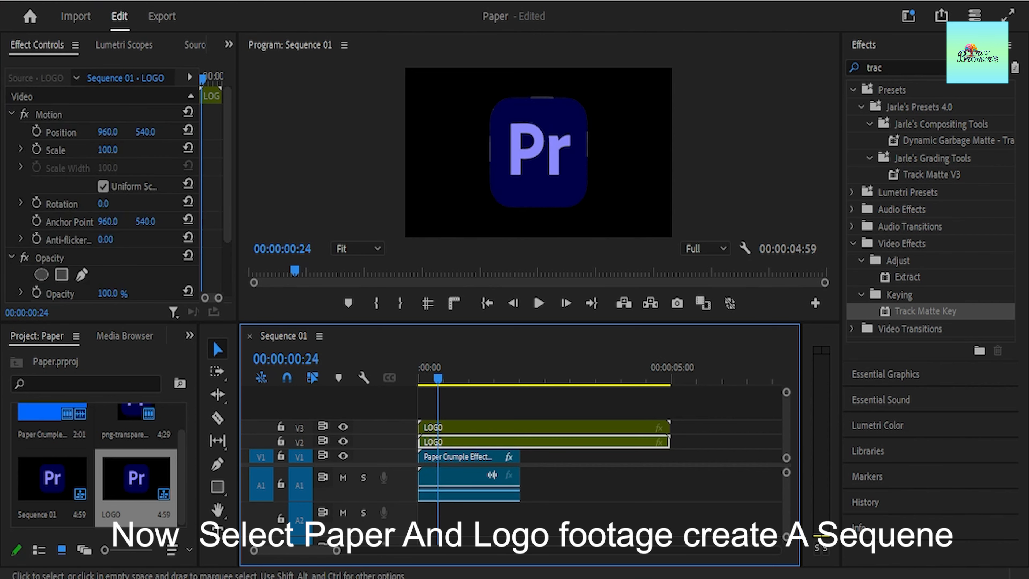
pyautogui.click(467, 456)
pyautogui.moveTo(491, 522); pyautogui.dragTo(462, 446)
pyautogui.rightClick(462, 446)
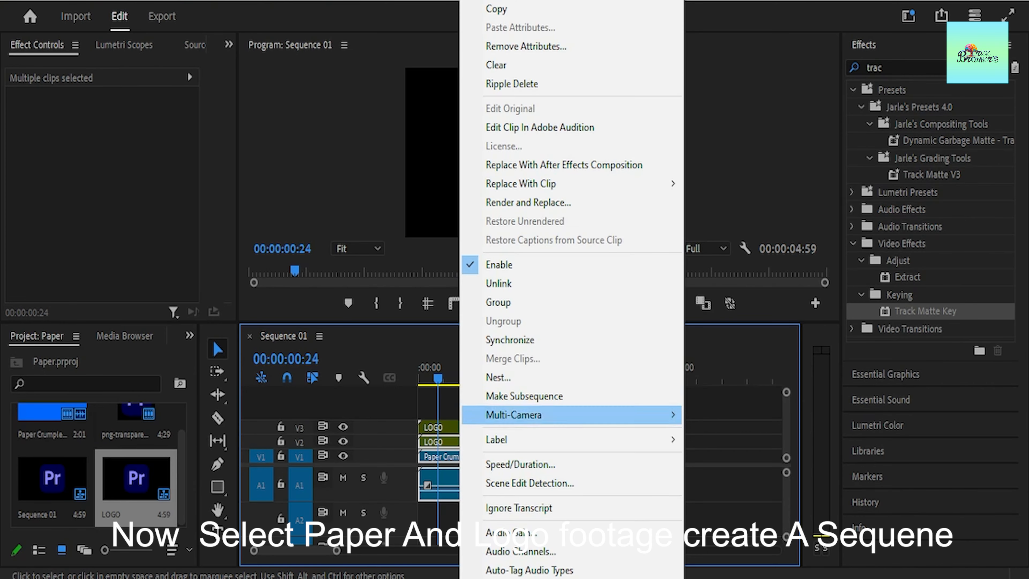
pyautogui.click(472, 378)
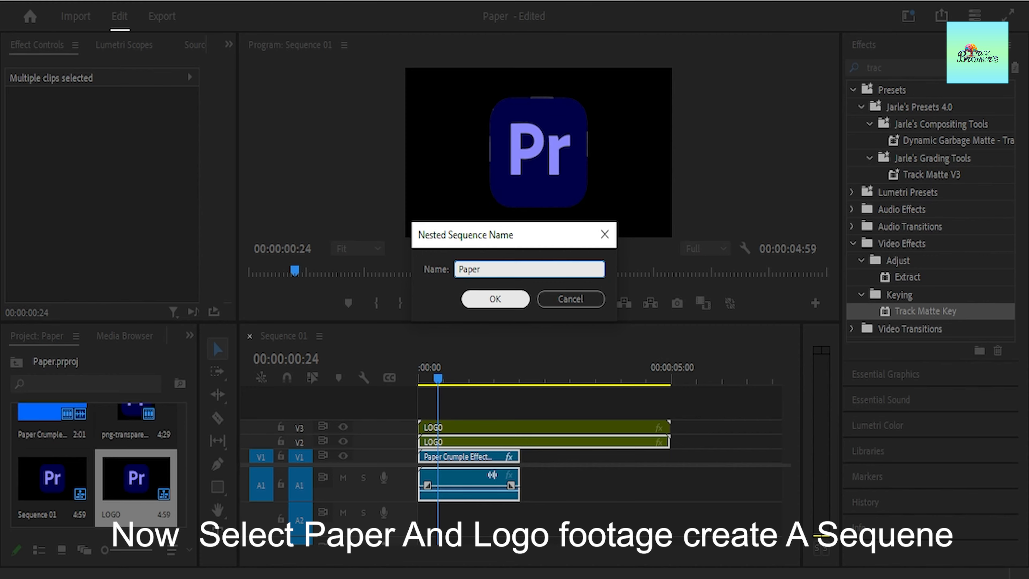
pyautogui.press('Return')
pyautogui.click(470, 456)
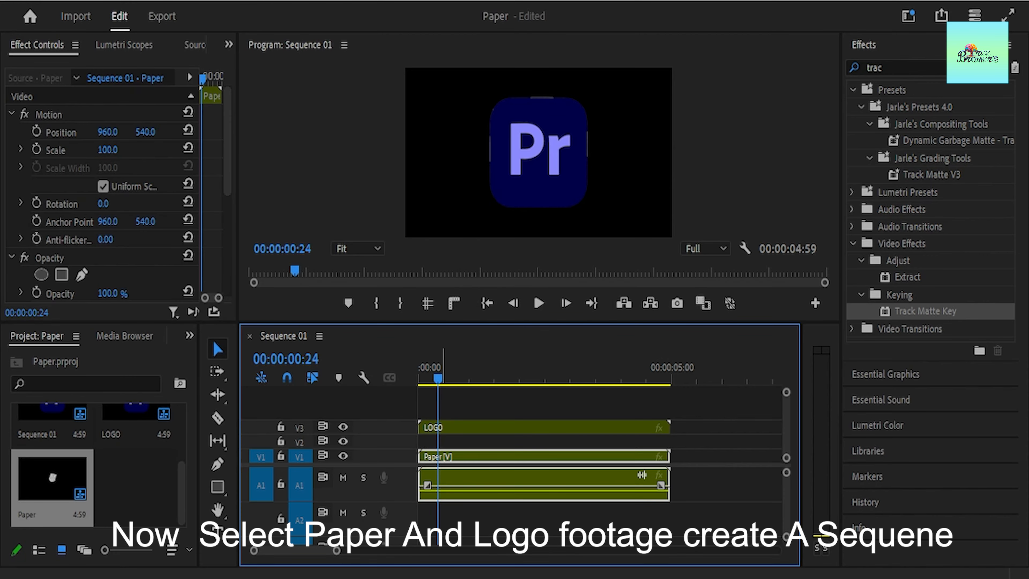
# - Move the LOGO clip from V3 down to V2 in Sequence 01, leaving no extra copy on V3
pyautogui.moveTo(470, 377); pyautogui.dragTo(427, 368)
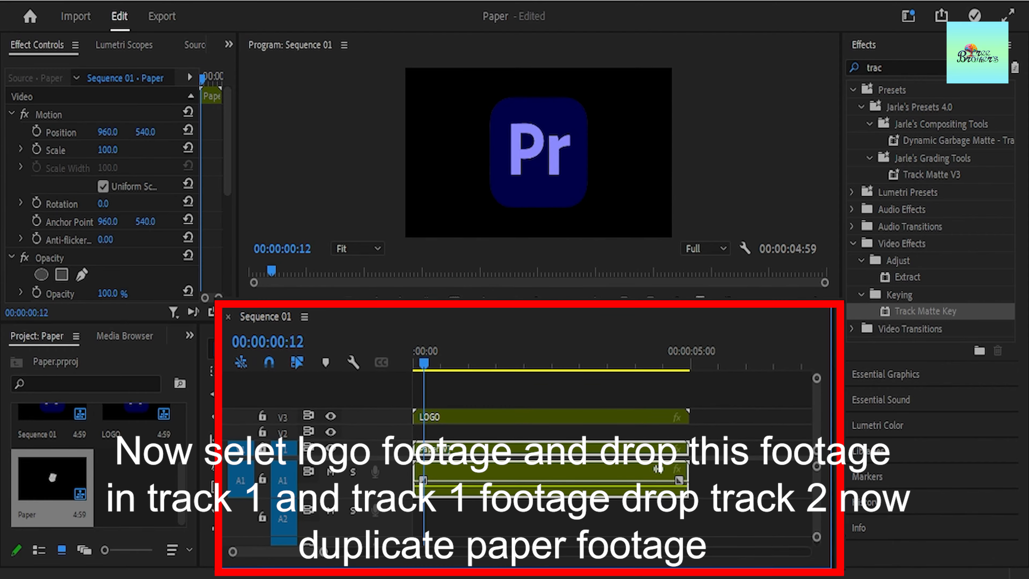
pyautogui.click(469, 421)
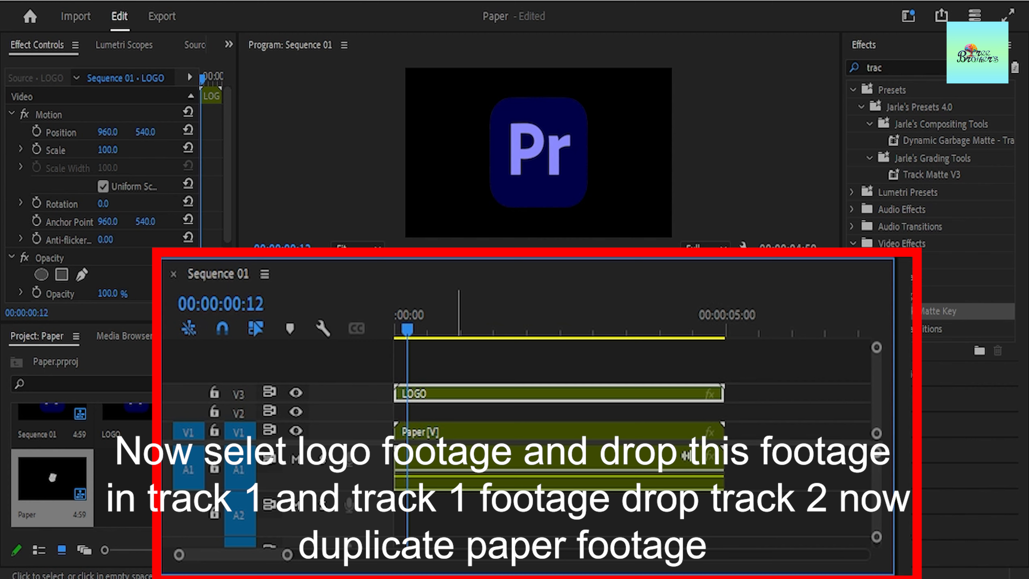
pyautogui.moveTo(459, 393); pyautogui.dragTo(458, 411)
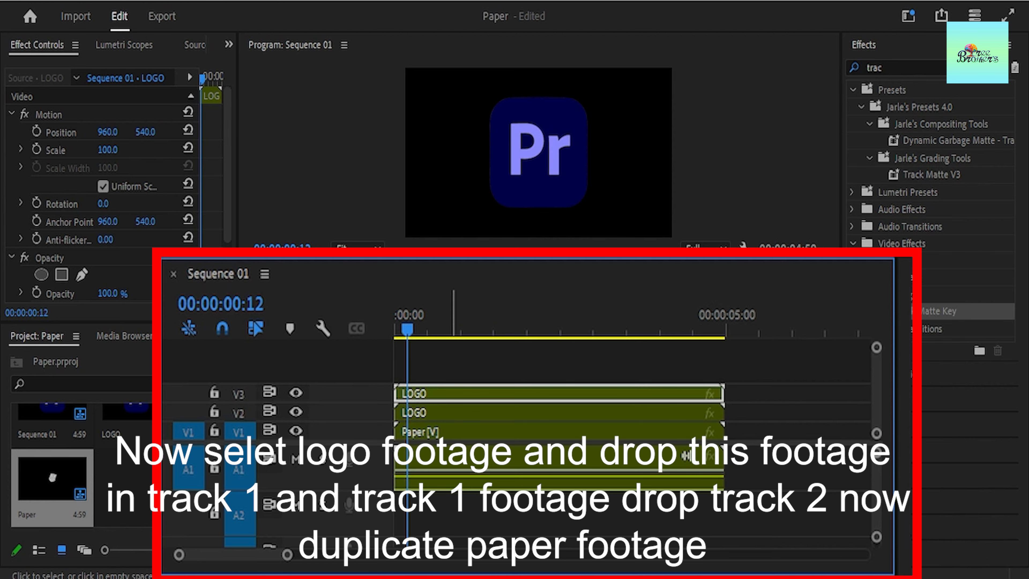
pyautogui.click(446, 454)
pyautogui.click(439, 393)
pyautogui.click(439, 412)
pyautogui.press('Delete')
pyautogui.moveTo(438, 394); pyautogui.dragTo(437, 413)
# - Swap the stacking order so the LOGO clip sits on V1 and the Paper video sits on V3
pyautogui.click(437, 432)
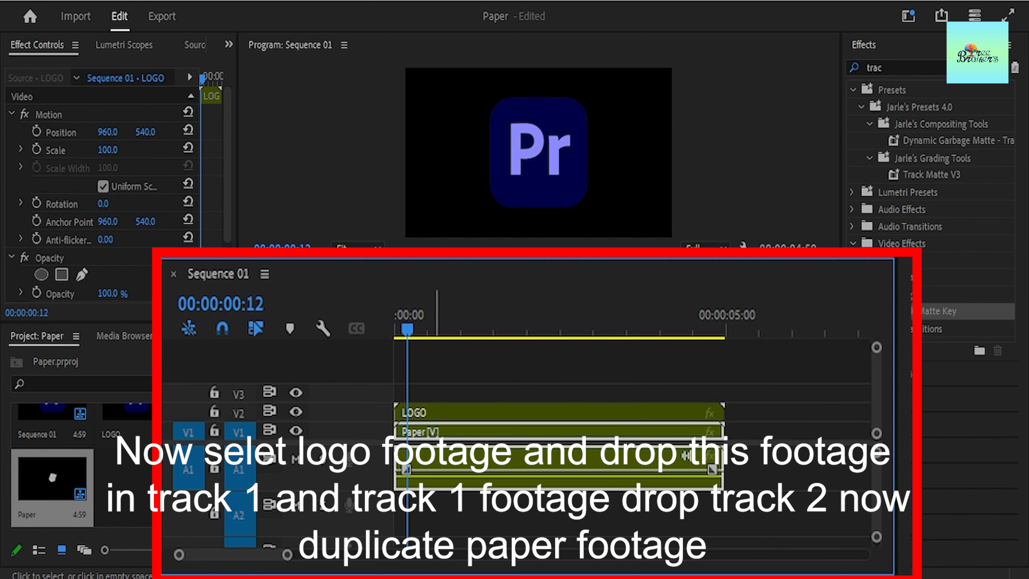
pyautogui.moveTo(437, 432)
pyautogui.mouseDown()
pyautogui.moveTo(436, 393)
pyautogui.moveTo(431, 431)
pyautogui.mouseUp()
pyautogui.click(431, 394)
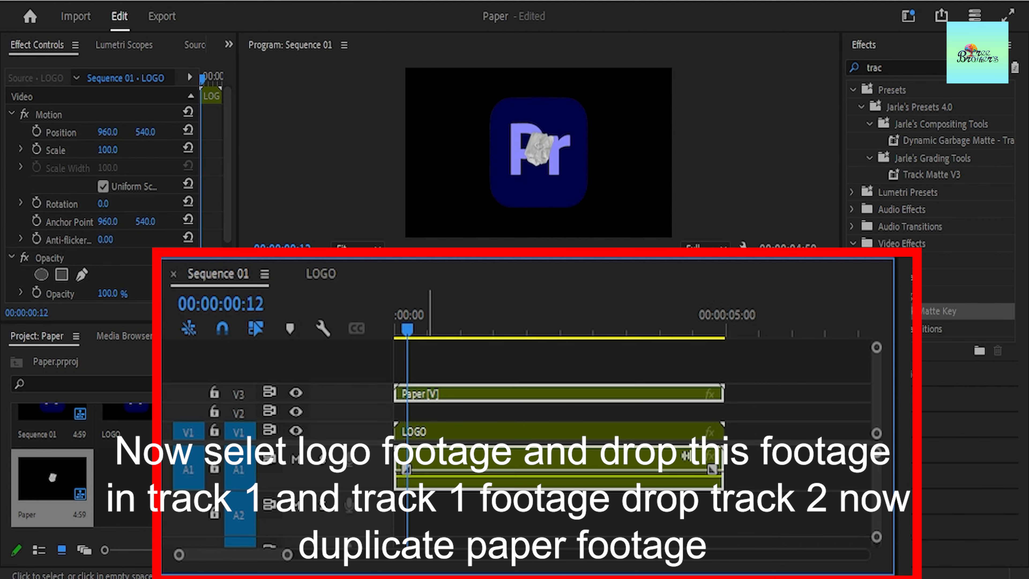
# - Duplicate the Paper video clip from V3 onto V2, play the result briefly, and unlink the V3 clip
pyautogui.moveTo(431, 394); pyautogui.dragTo(430, 413)
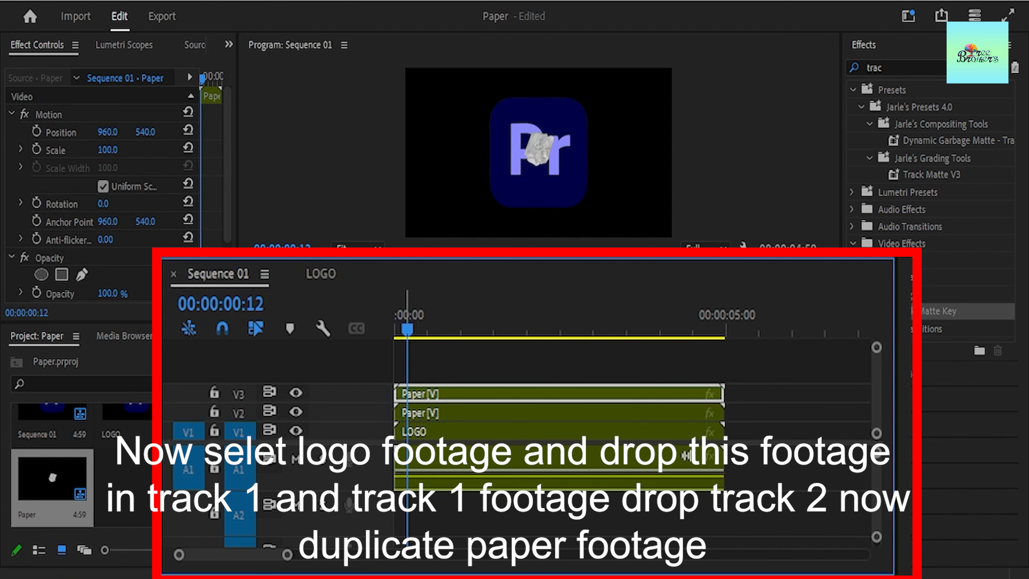
pyautogui.press('space')
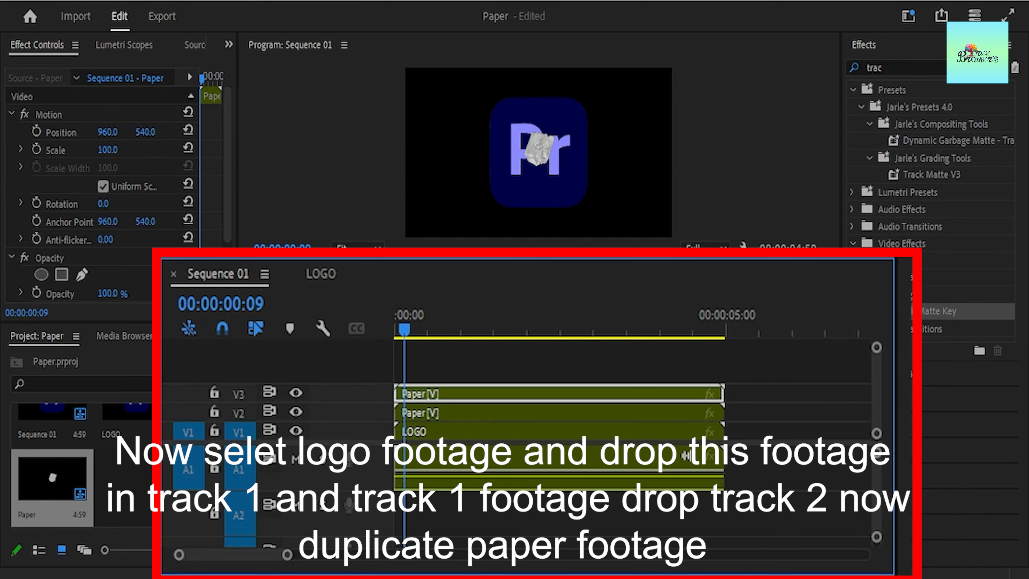
pyautogui.press('space')
pyautogui.hotkey('ctrl', 'l')
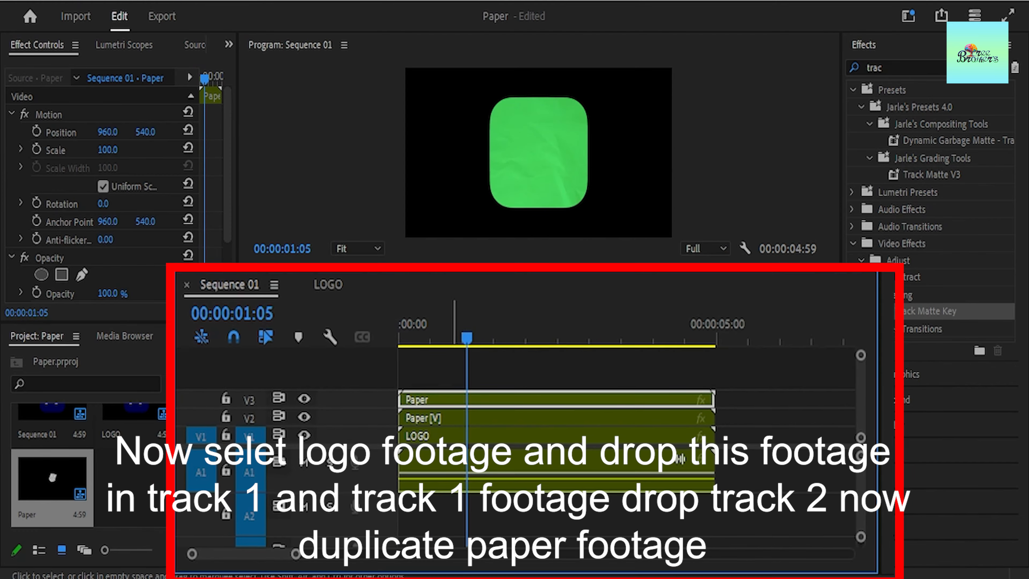
# - Find the Track Matte Key effect and apply it to the LOGO clip on V1
pyautogui.click(431, 432)
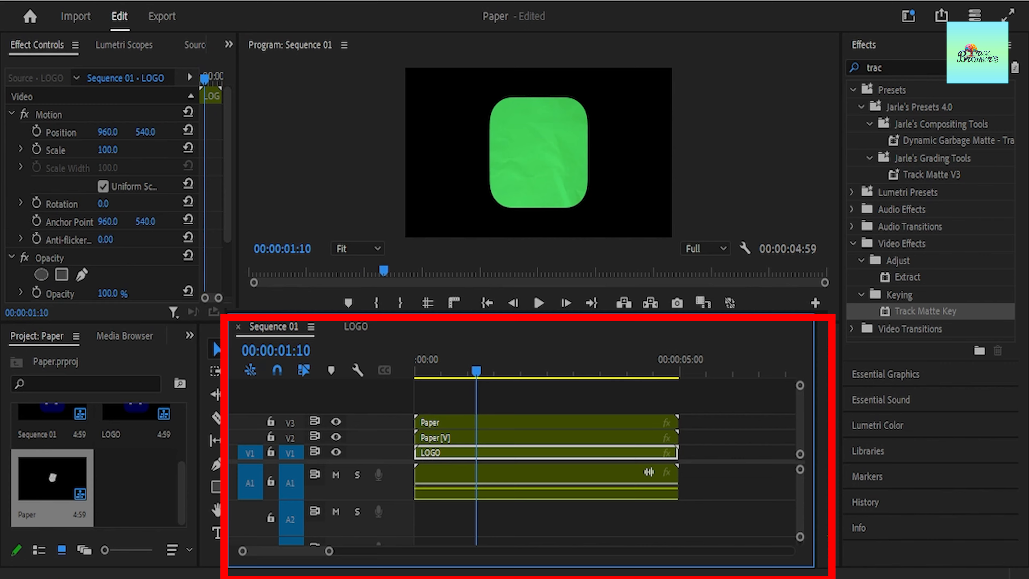
pyautogui.click(999, 68)
pyautogui.click(973, 67)
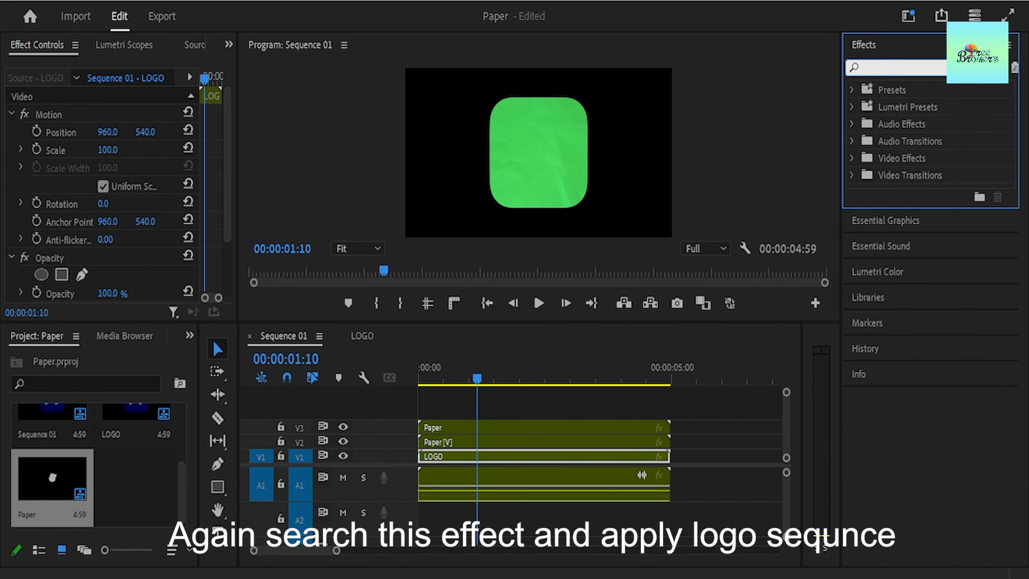
pyautogui.write('trac')
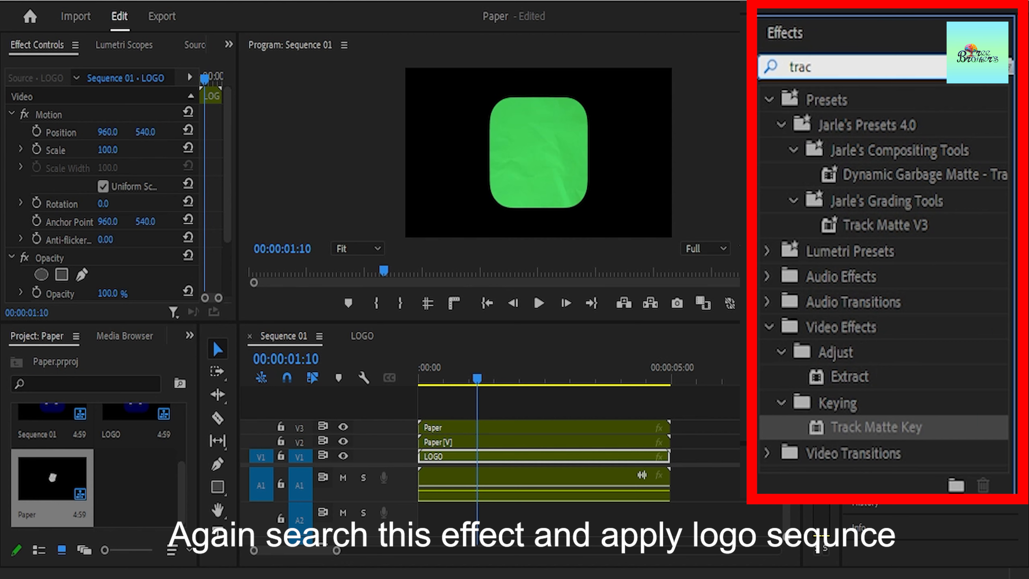
pyautogui.moveTo(926, 312); pyautogui.dragTo(550, 457)
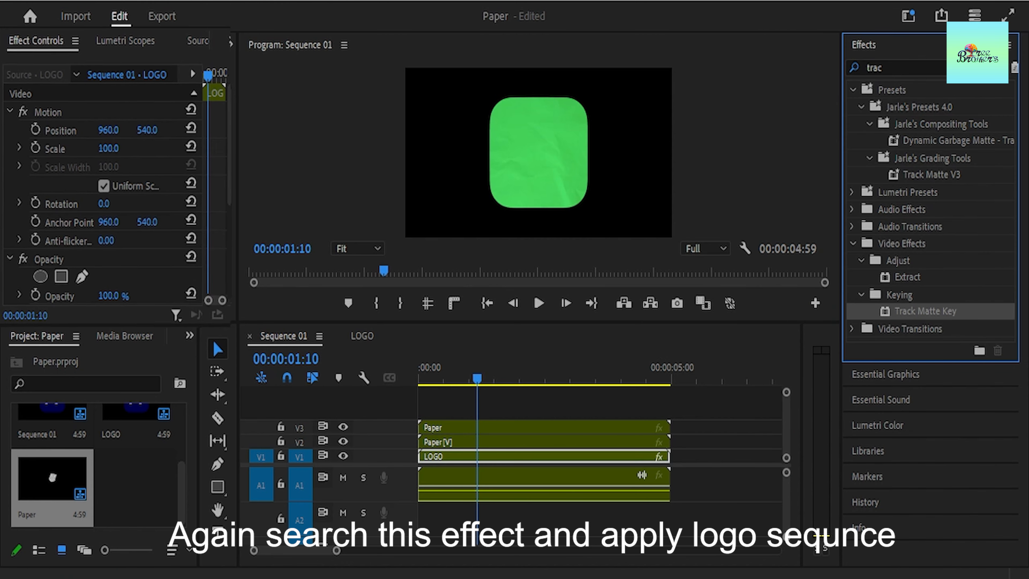
# - Set the LOGO clip's Track Matte Key matte to Video 2 and check the frame at 00:00:00:45
pyautogui.click(140, 224)
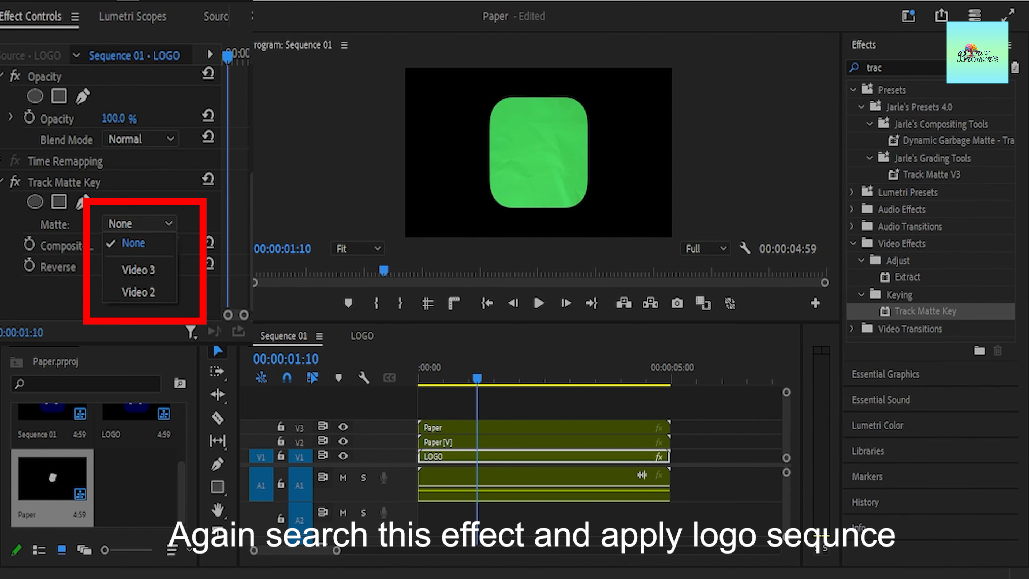
pyautogui.click(138, 292)
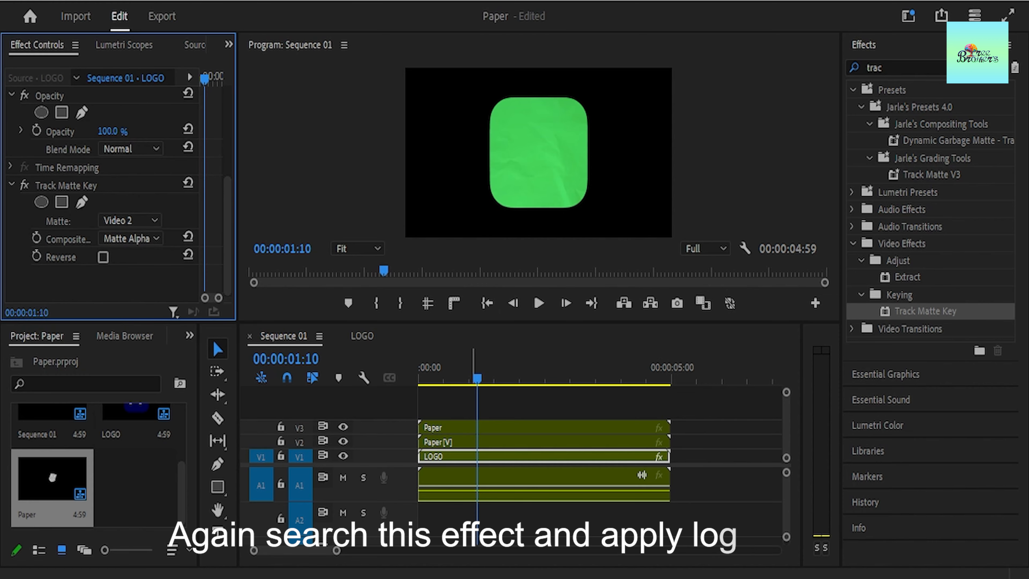
pyautogui.moveTo(508, 378); pyautogui.dragTo(456, 378)
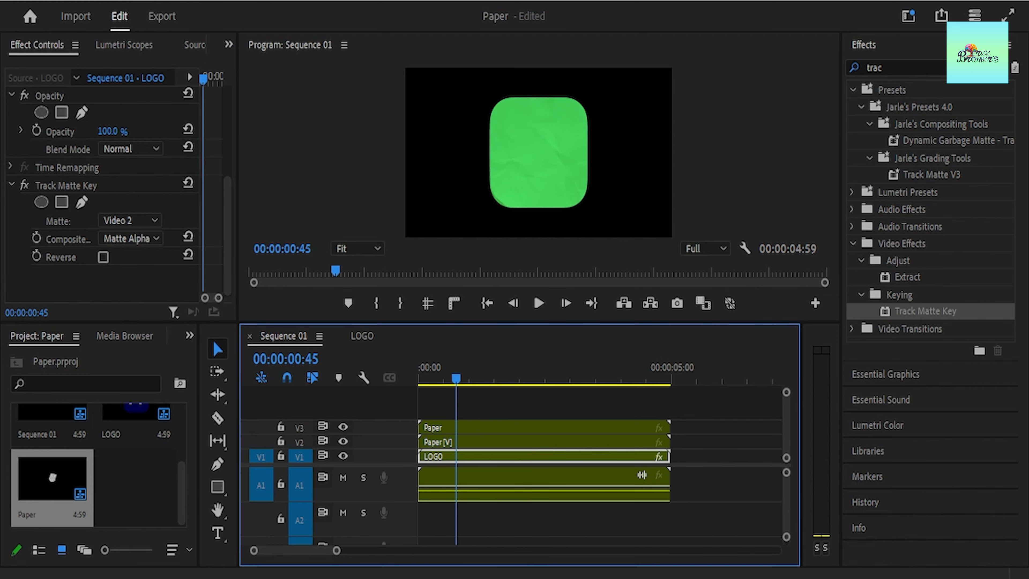
# - Search the effects for "ultra" and apply Ultra Key to the Paper clip on V3
pyautogui.click(996, 68)
pyautogui.click(984, 68)
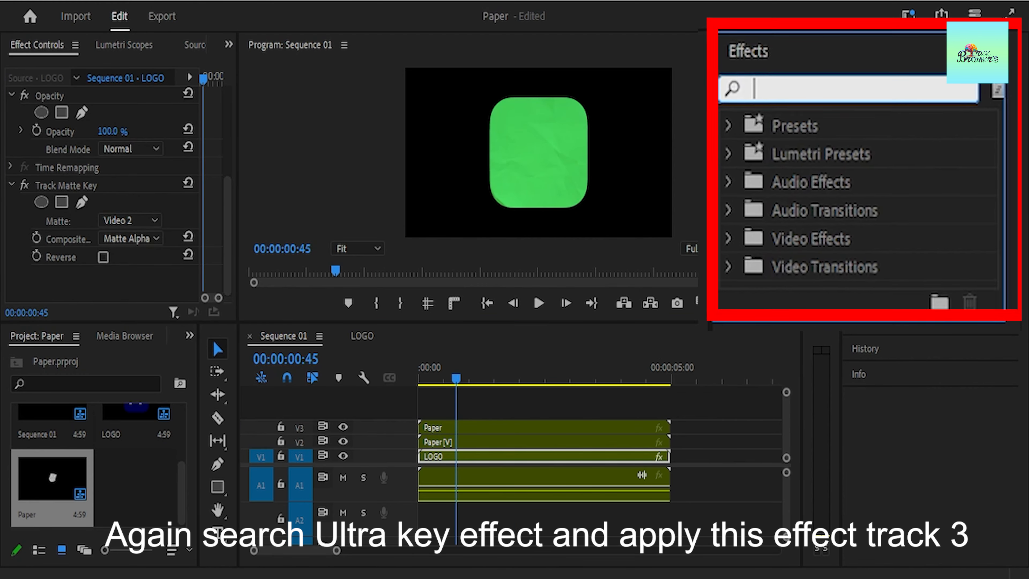
pyautogui.write('ultra')
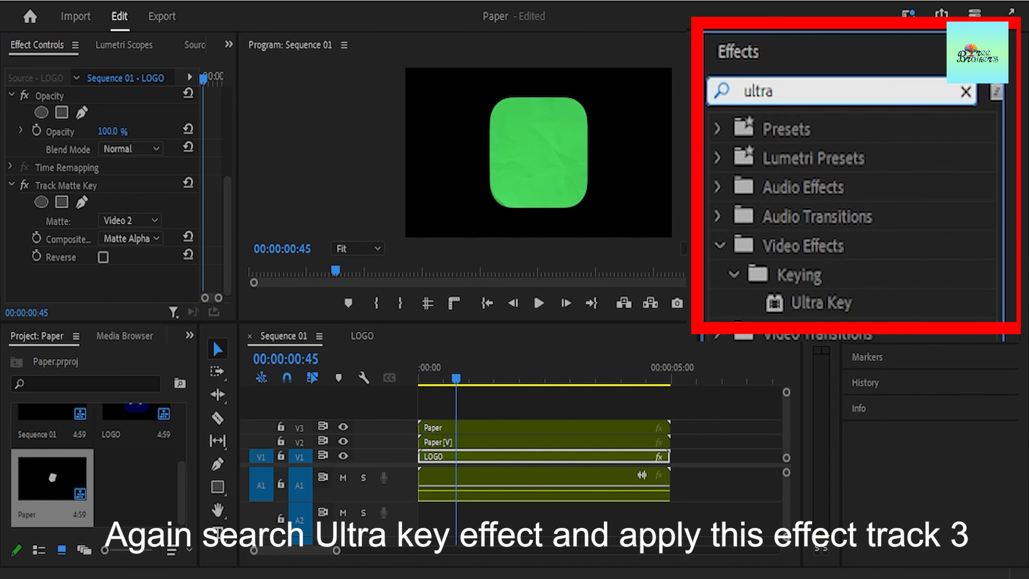
pyautogui.click(821, 303)
pyautogui.moveTo(822, 303); pyautogui.dragTo(488, 428)
# - Sample the green paper in the program view as the Ultra Key color and check the frame at 00:00:01:10
pyautogui.scroll(-10, 113, 182)
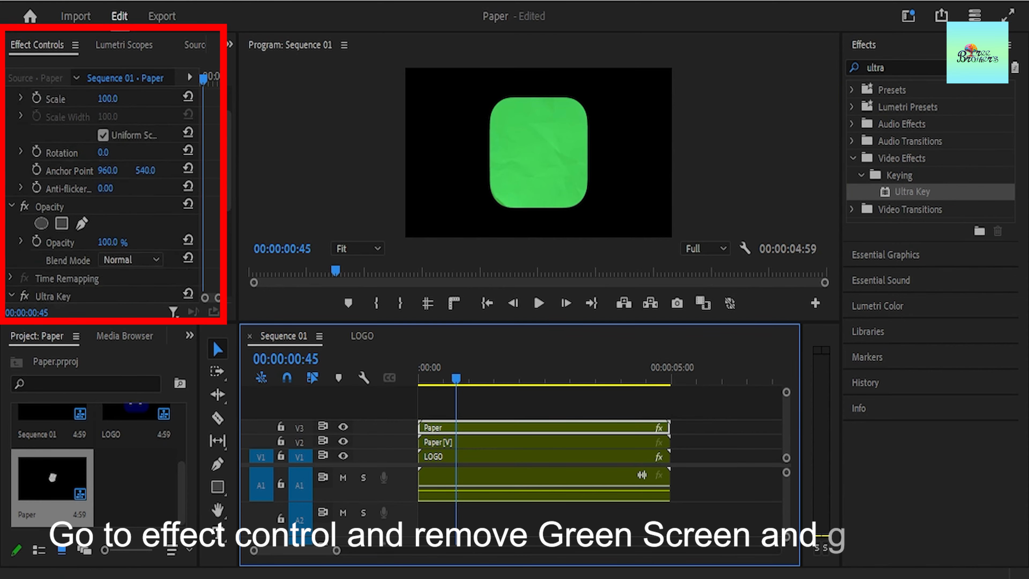
pyautogui.click(125, 185)
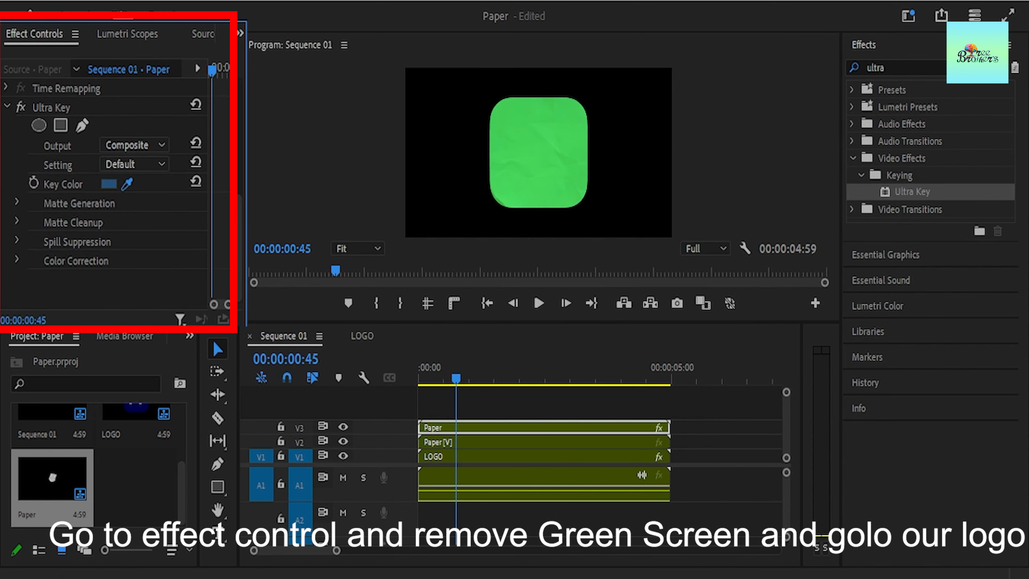
pyautogui.click(539, 158)
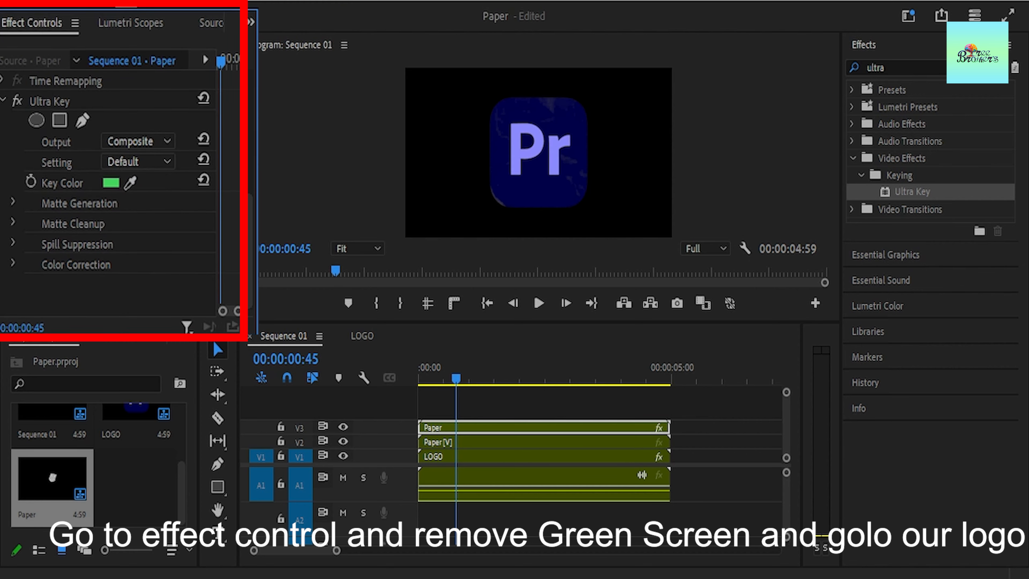
pyautogui.moveTo(456, 377); pyautogui.dragTo(477, 377)
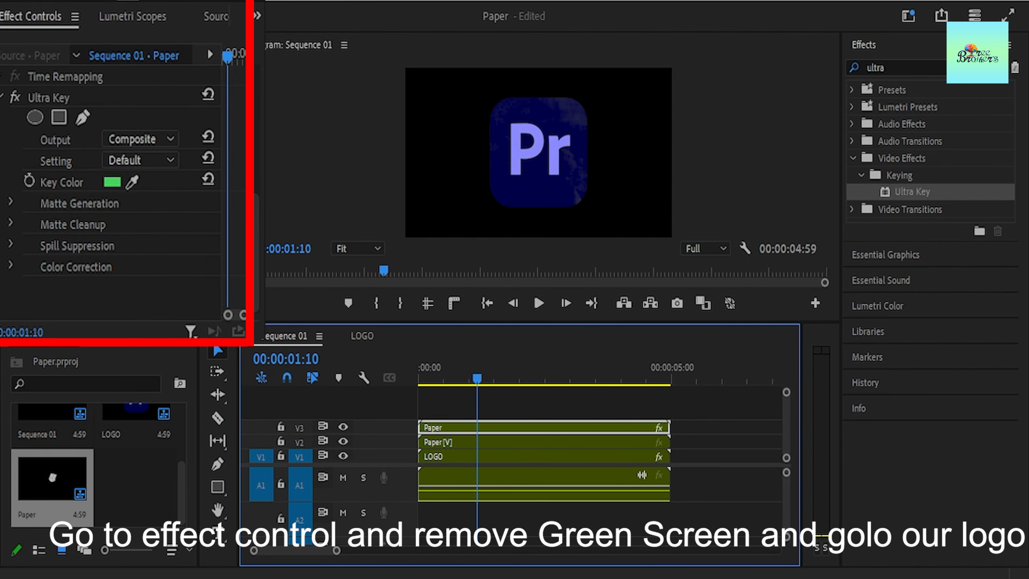
# - Set the Ultra Key's Matte Generation to Transparency 59, Highlight 15 and Shadow 40 on the V3 Paper clip
pyautogui.click(140, 160)
pyautogui.click(10, 202)
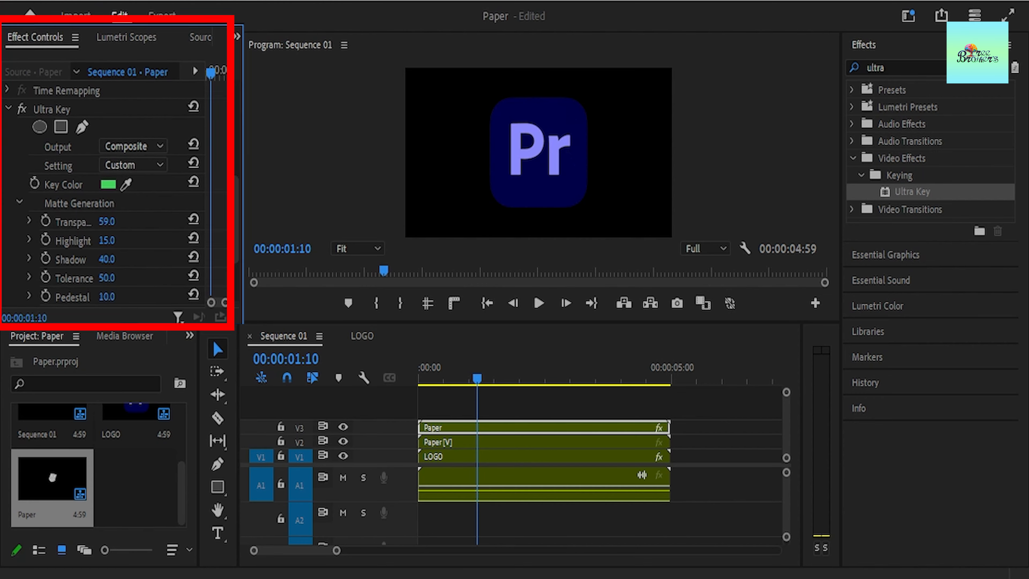
pyautogui.click(17, 202)
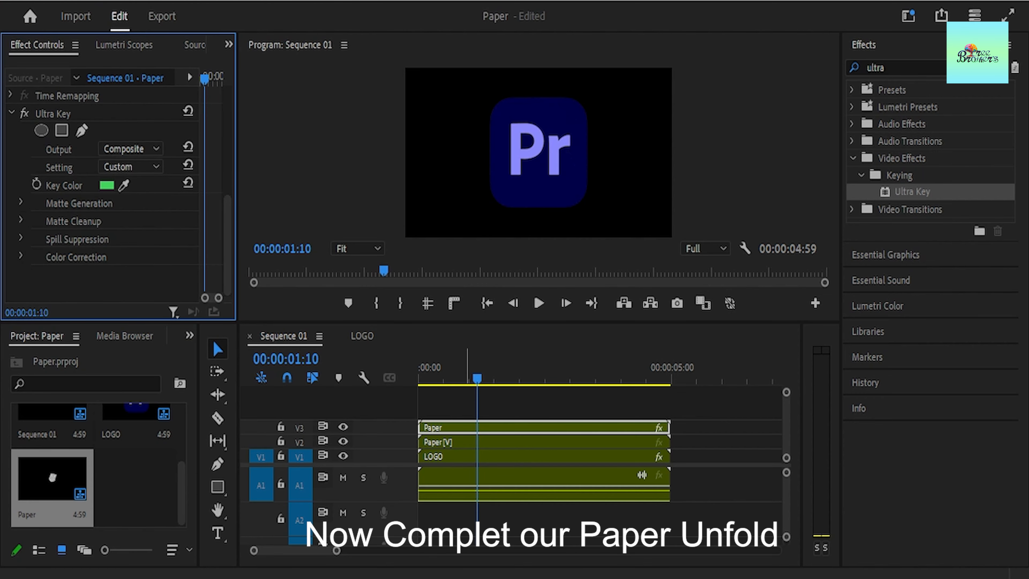
# - Play Sequence 01 from the start to review the paper unfold logo animation
pyautogui.moveTo(473, 379); pyautogui.dragTo(586, 378)
pyautogui.press('Home')
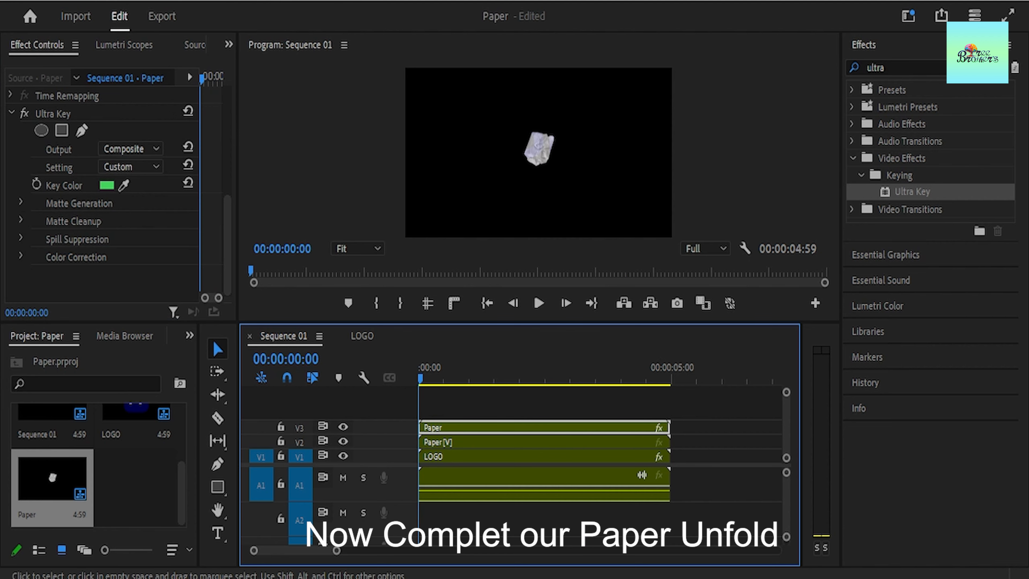
pyautogui.press('space')
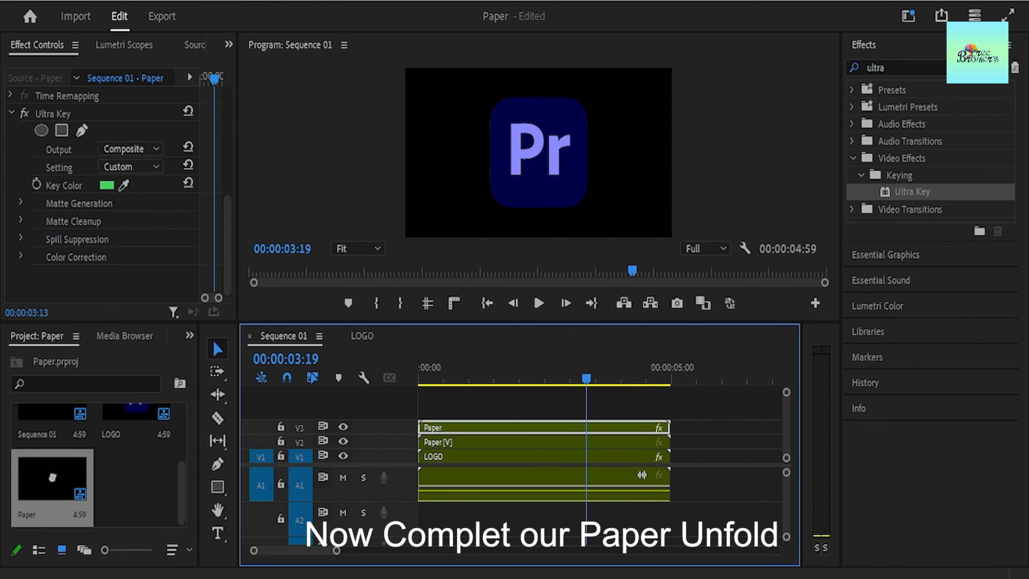
pyautogui.press('Home')
pyautogui.press('space')
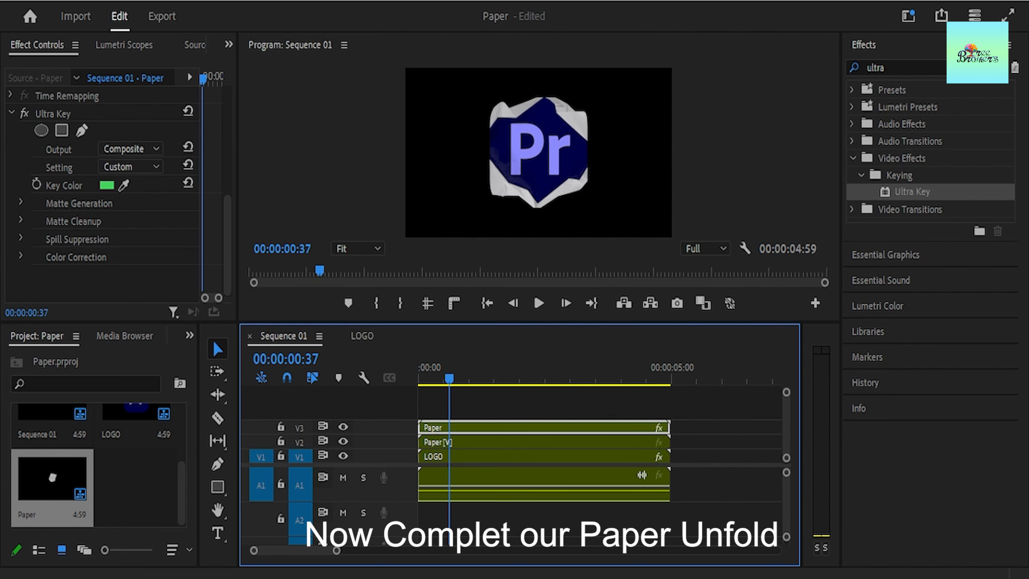